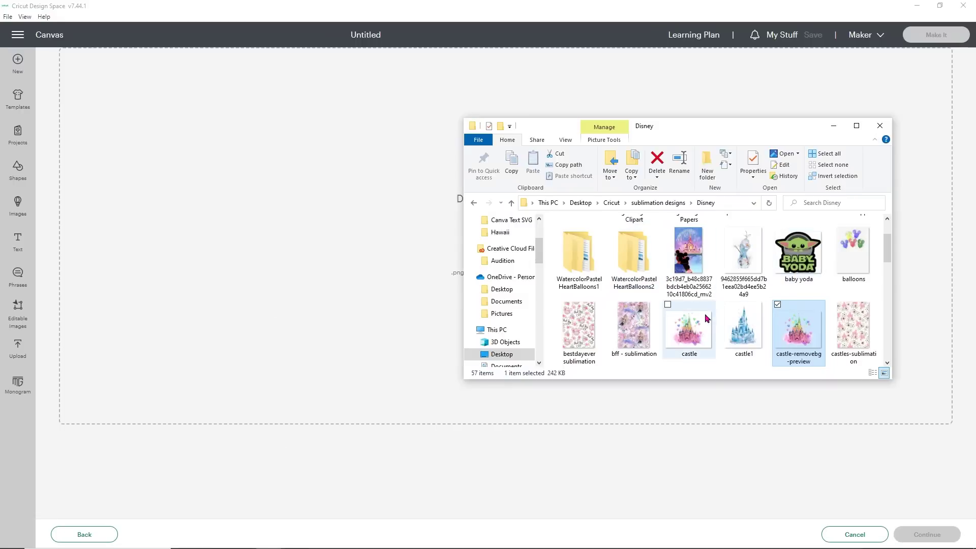
- Upload the castle picture from the Disney folder as a Complex image, keeping its background and choosing Print Then Cut as the upload type
{"action": "left_click", "coordinate": [696, 330]}
{"action": "left_click_drag", "start_coordinate": [695, 330], "coordinate": [369, 243]}
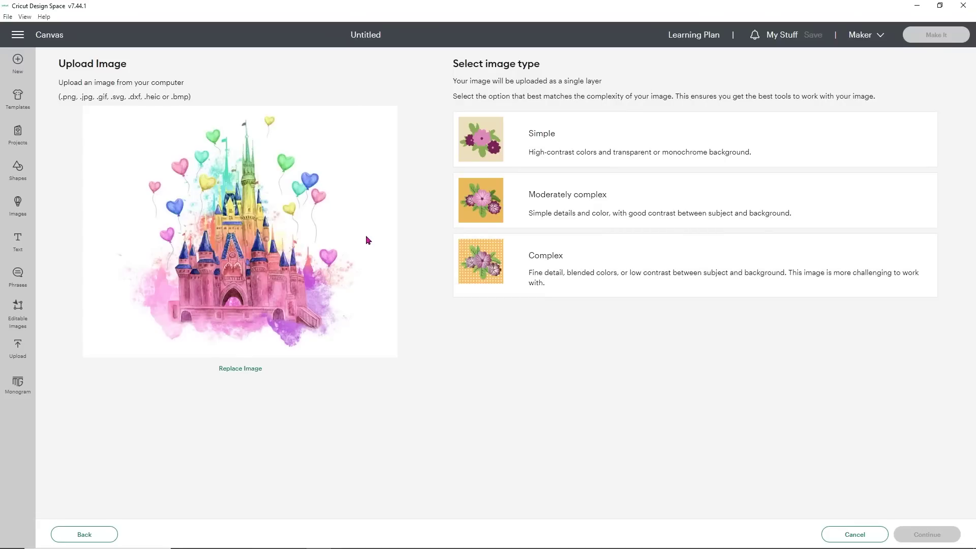
{"action": "left_click", "coordinate": [558, 277]}
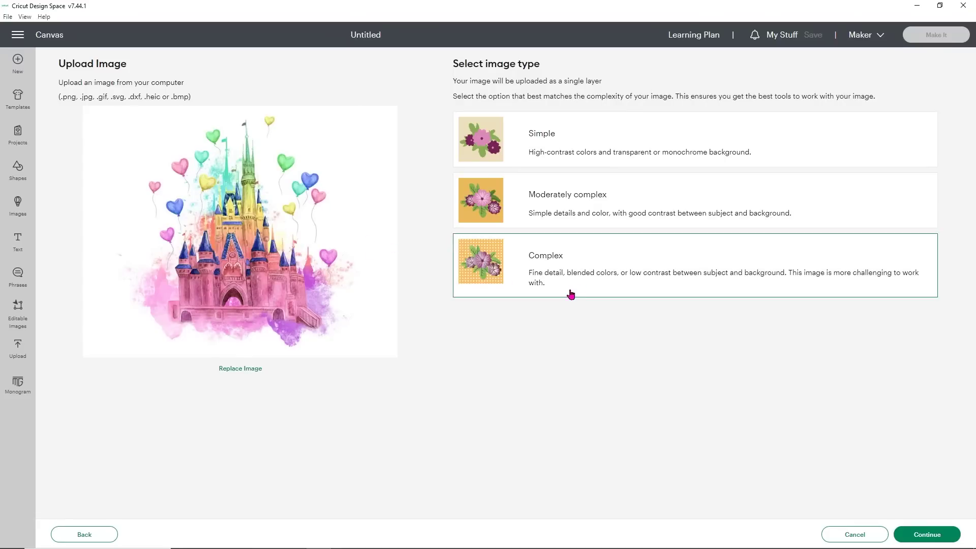
{"action": "left_click", "coordinate": [926, 529]}
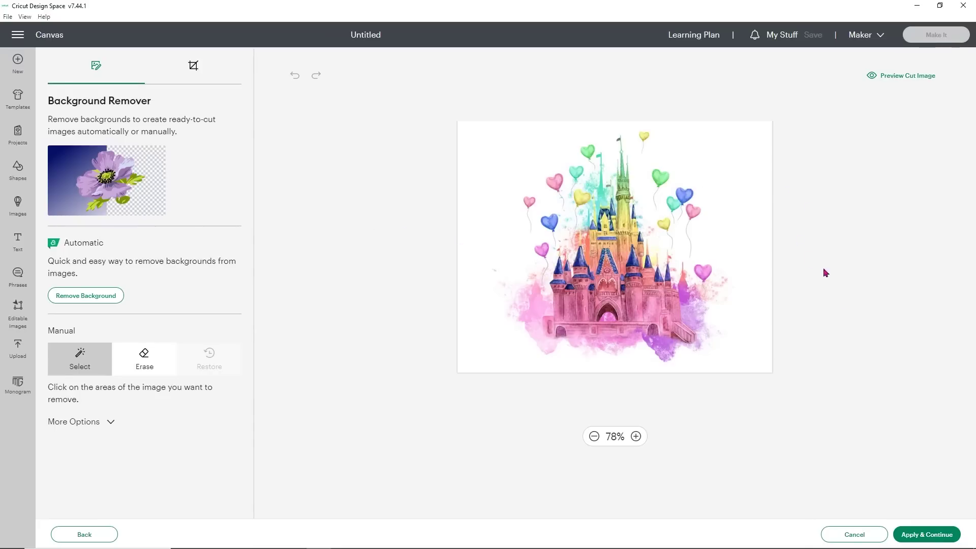
{"action": "left_click", "coordinate": [915, 531]}
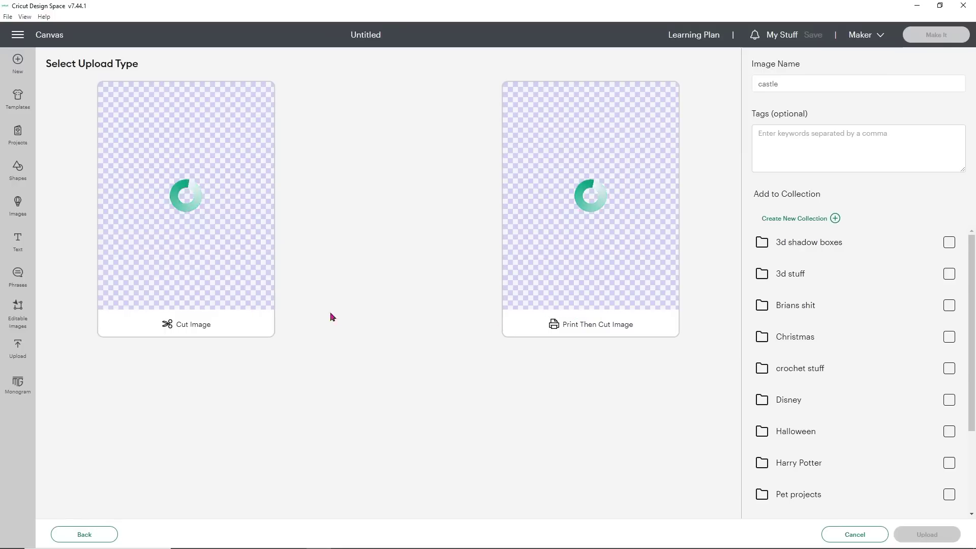
{"action": "left_click", "coordinate": [580, 234]}
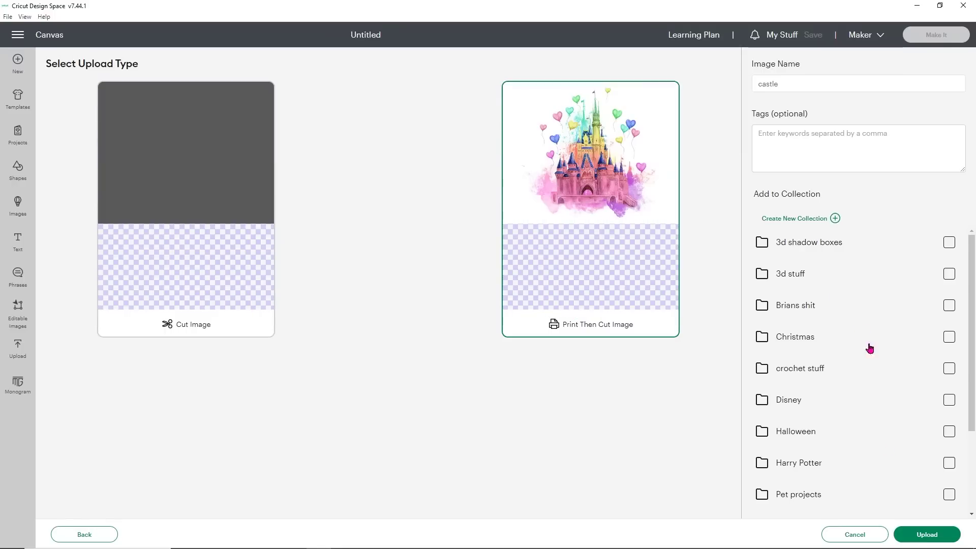
{"action": "left_click", "coordinate": [926, 534]}
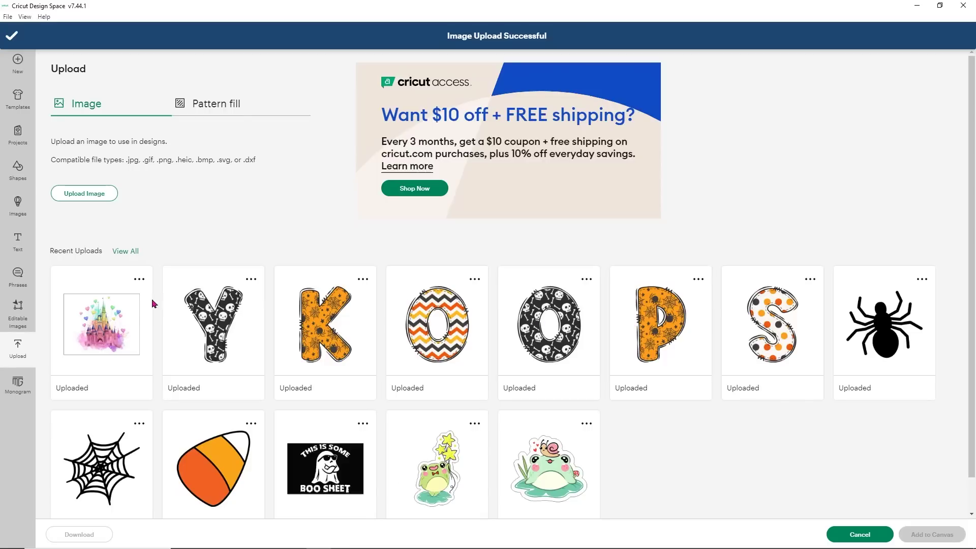
- Add the uploaded castle to the canvas and resize it proportionally to about 5.5 in wide
{"action": "left_click", "coordinate": [135, 313]}
{"action": "left_click", "coordinate": [924, 532]}
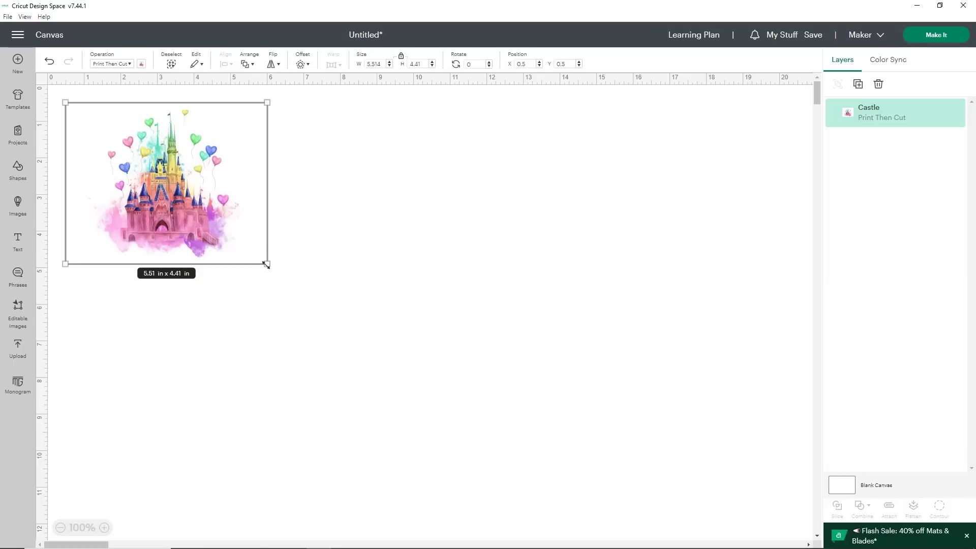
{"action": "left_click_drag", "start_coordinate": [268, 265], "coordinate": [267, 264]}
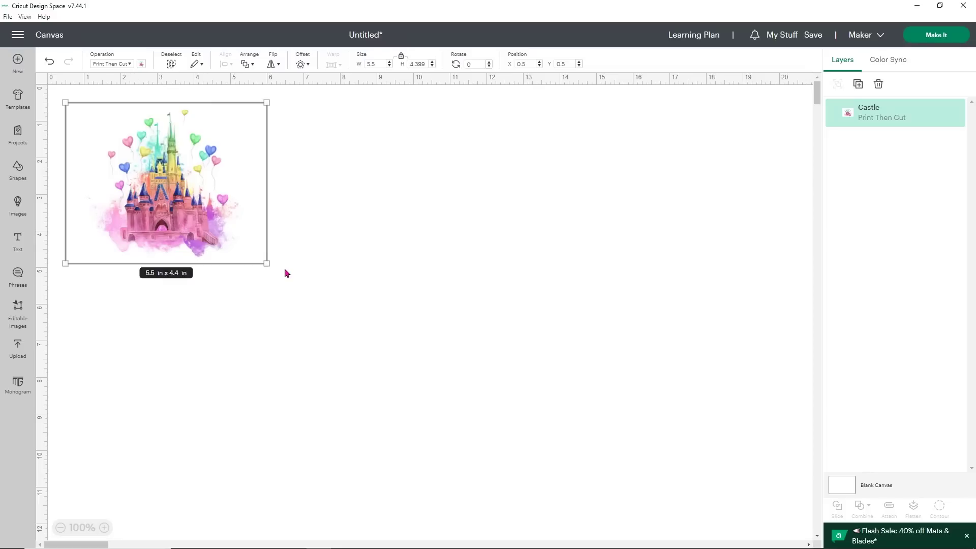
- Add the text "Cricut" below the castle and color it black
{"action": "left_click", "coordinate": [17, 245]}
{"action": "type", "text": "C"}
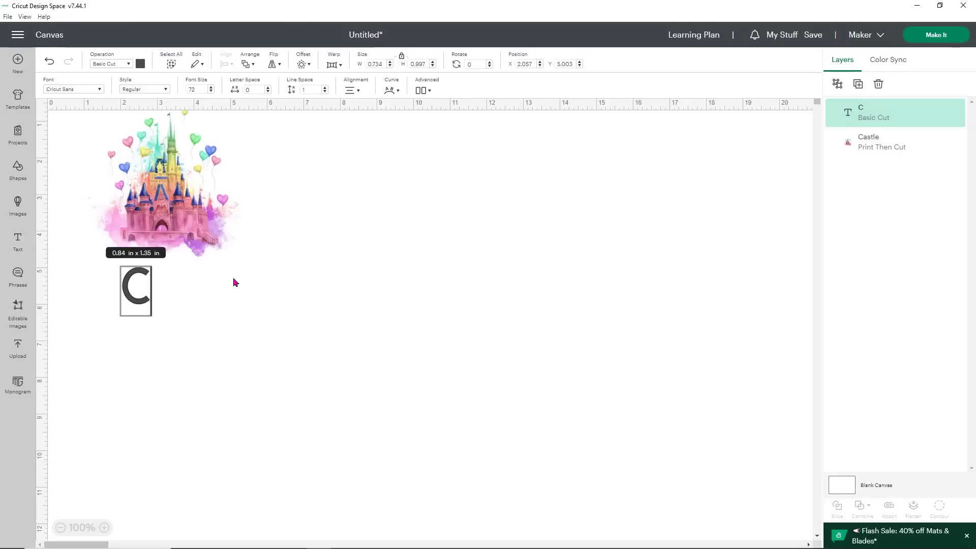
{"action": "type", "text": "ricut"}
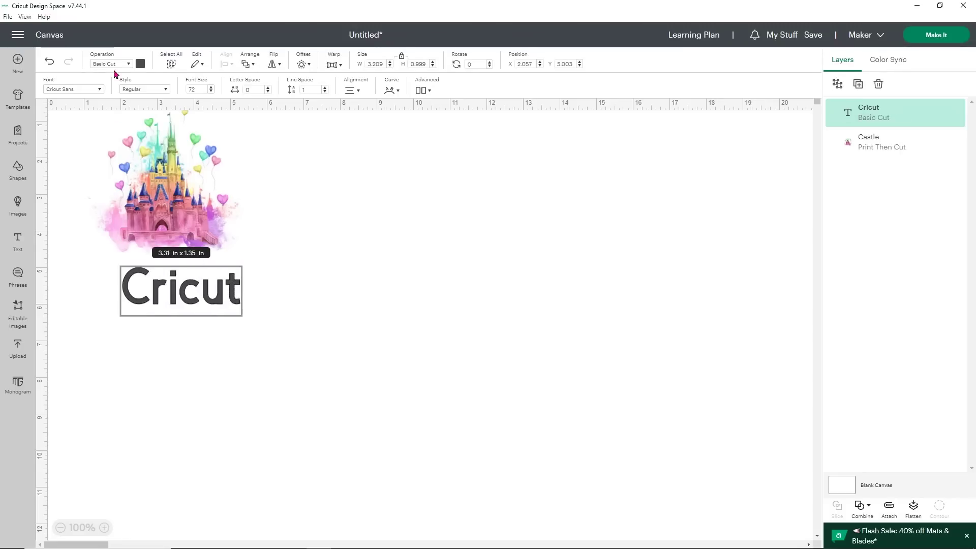
{"action": "left_click_drag", "start_coordinate": [222, 285], "coordinate": [110, 272]}
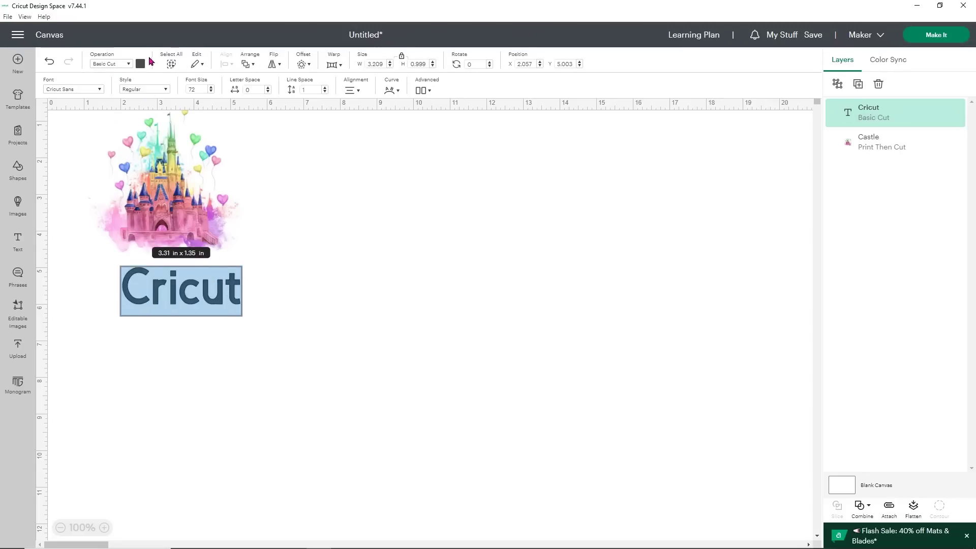
{"action": "left_click", "coordinate": [140, 63]}
{"action": "left_click", "coordinate": [215, 163]}
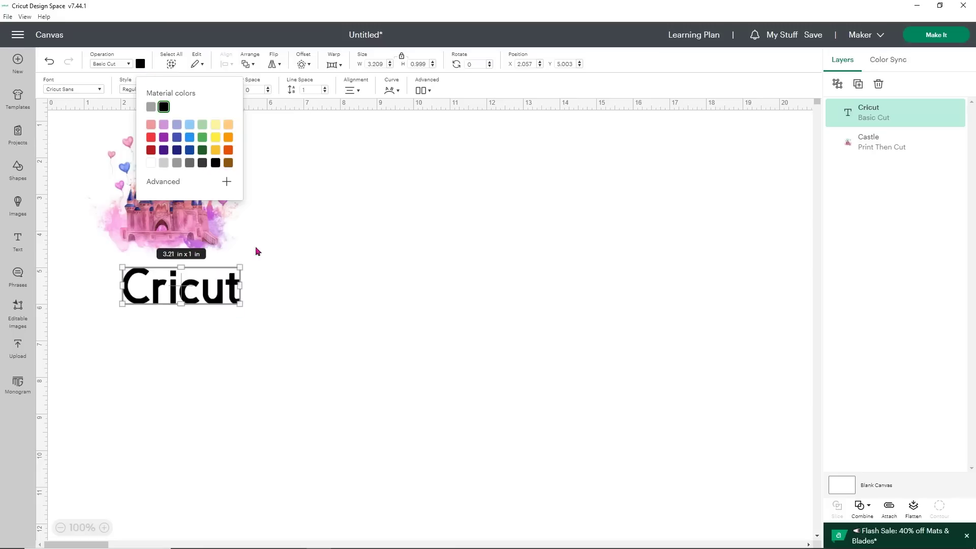
- Move the "Cricut" text to about X 1.64, Y 4.88, centered just beneath the castle
{"action": "left_click", "coordinate": [282, 282]}
{"action": "left_click_drag", "start_coordinate": [225, 300], "coordinate": [209, 296]}
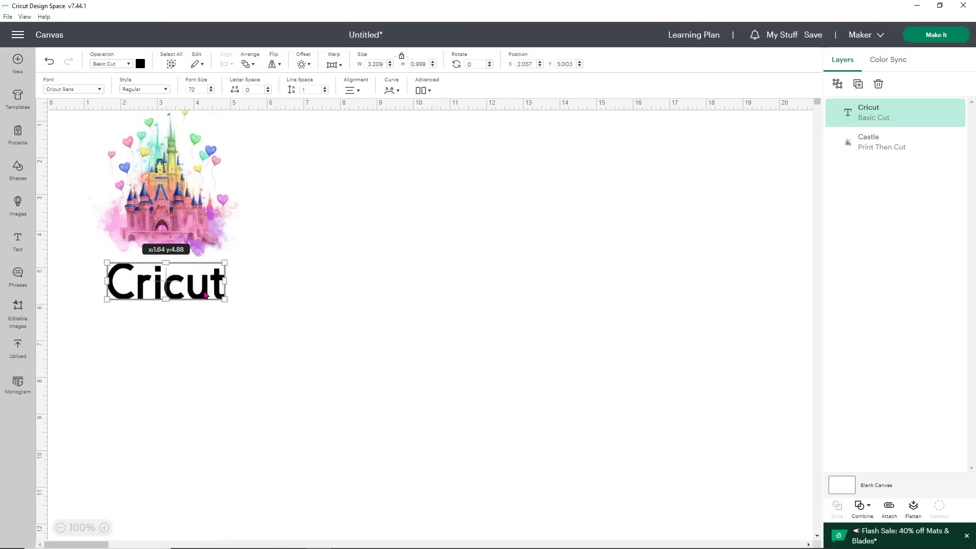
{"action": "left_click", "coordinate": [263, 284]}
- Move the castle and text together to about X 4.89, Y 1.89 and attach them to each other
{"action": "left_click", "coordinate": [17, 95]}
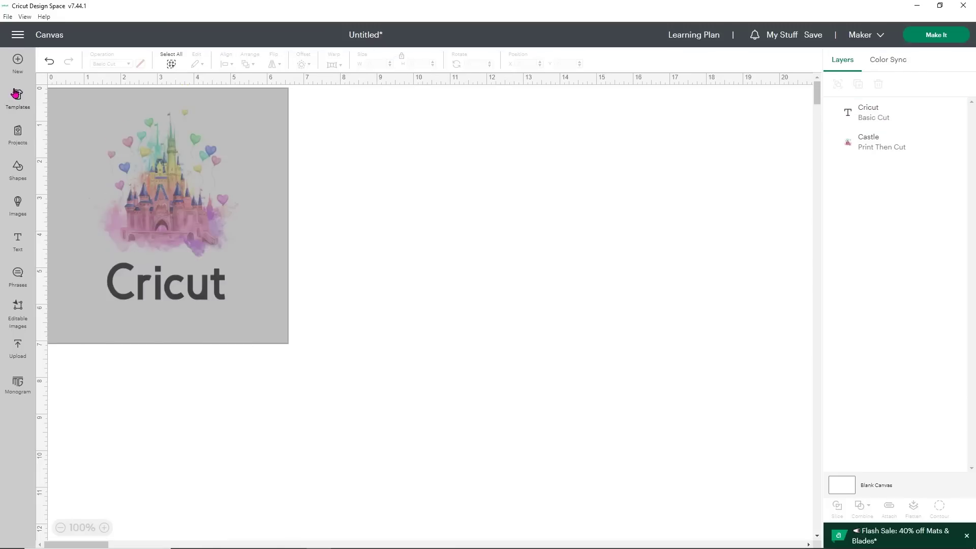
{"action": "left_click_drag", "start_coordinate": [17, 94], "coordinate": [17, 96]}
{"action": "left_click_drag", "start_coordinate": [174, 165], "coordinate": [334, 215]}
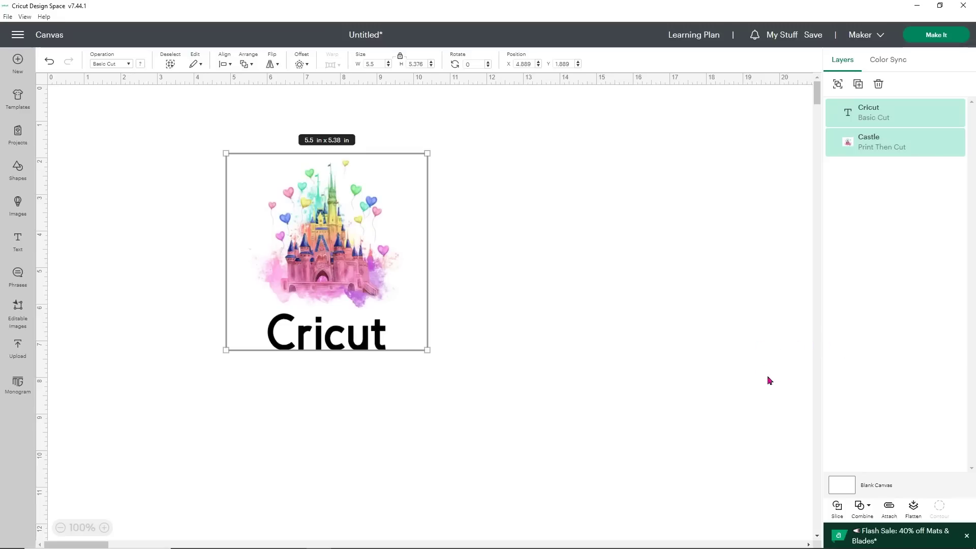
{"action": "left_click", "coordinate": [889, 511]}
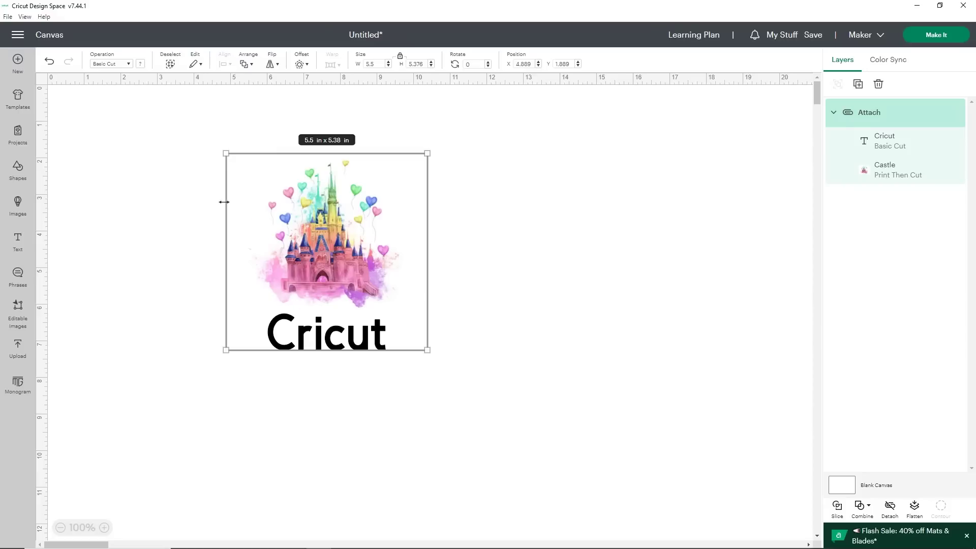
- Flip the attached castle and text design horizontally and set its operation to Print Then Cut
{"action": "left_click", "coordinate": [270, 65]}
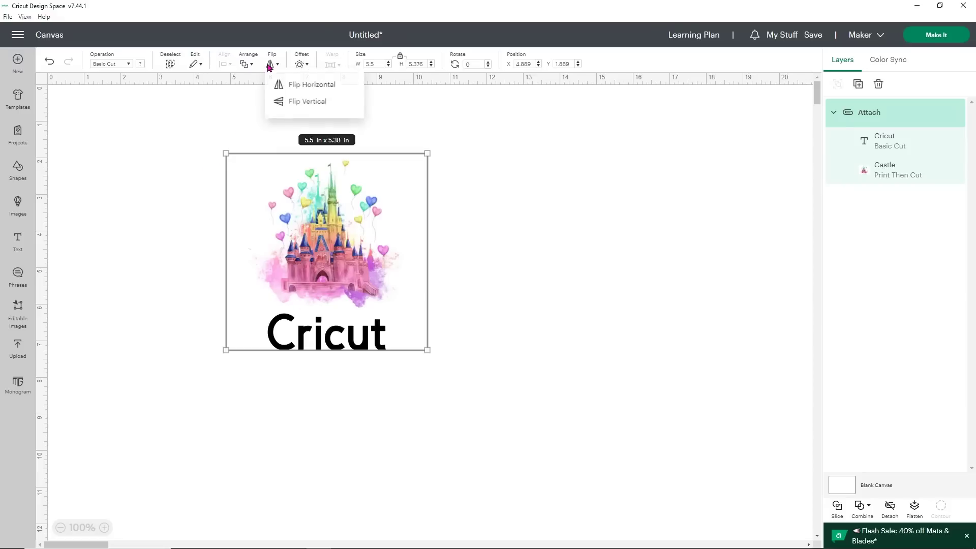
{"action": "left_click", "coordinate": [279, 84]}
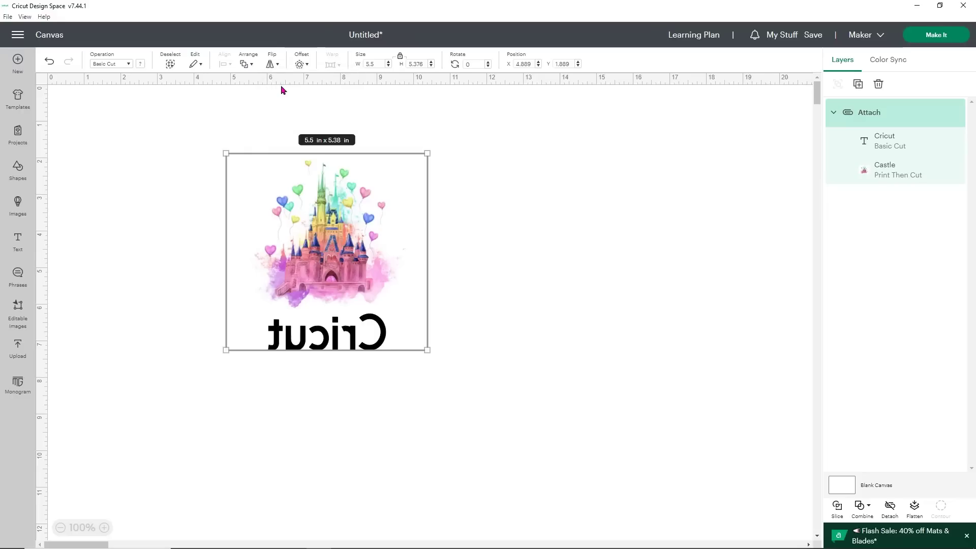
{"action": "left_click", "coordinate": [453, 290]}
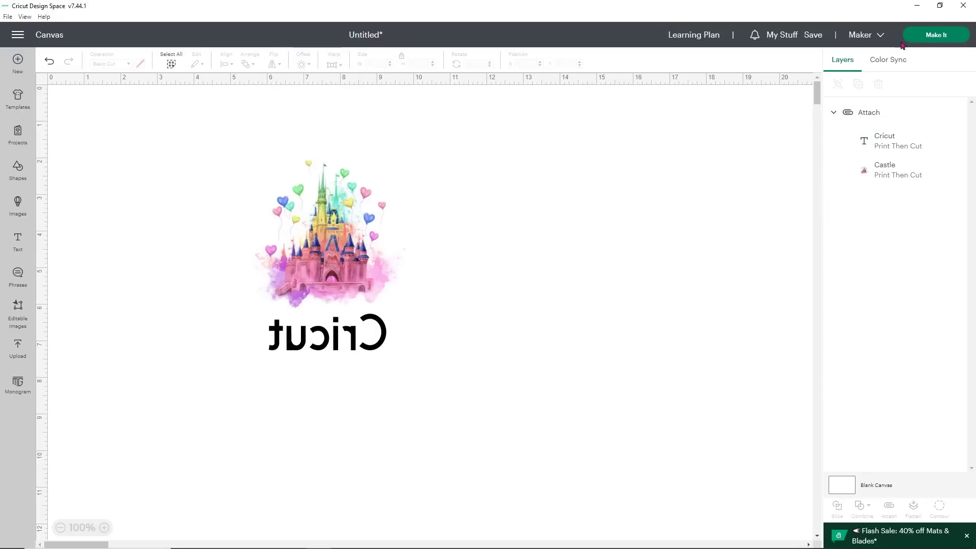
{"action": "left_click", "coordinate": [950, 35]}
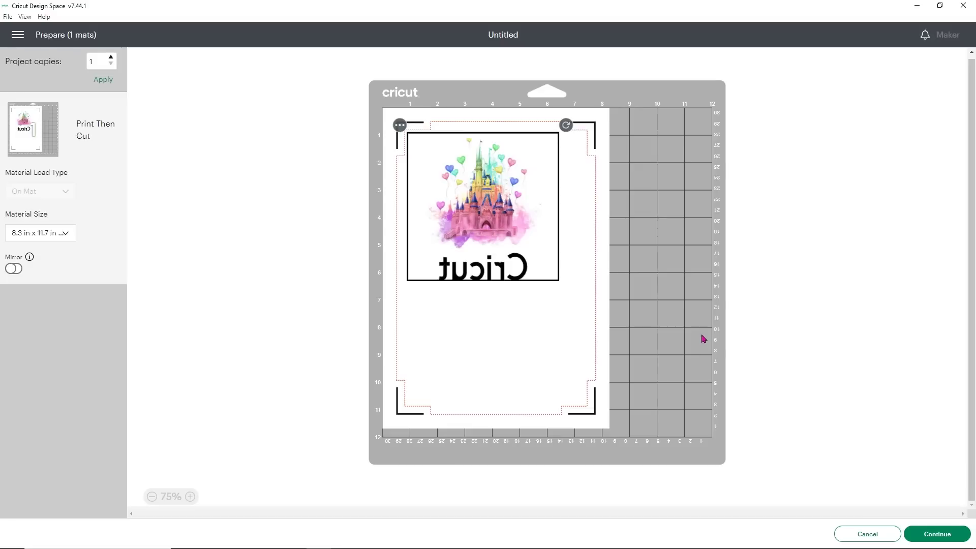
{"action": "left_click", "coordinate": [943, 528]}
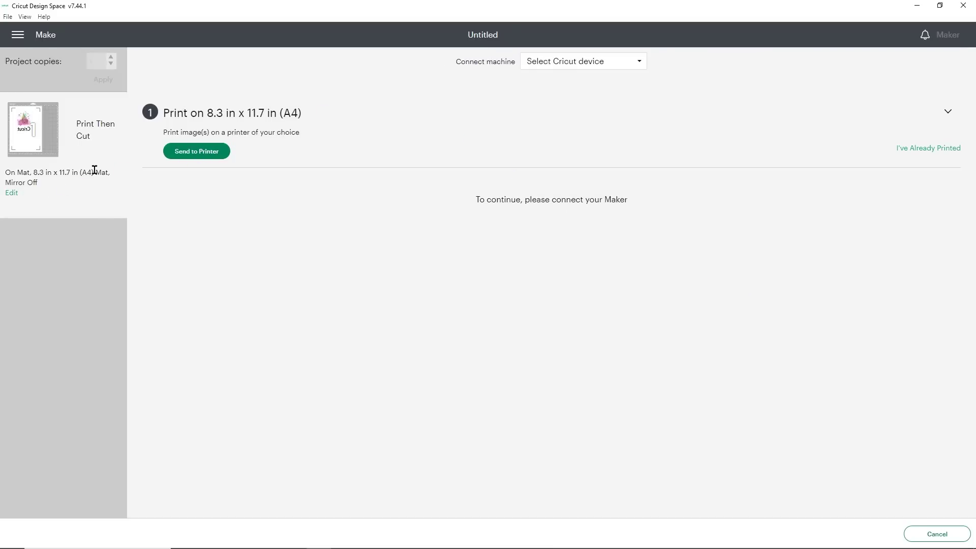
{"action": "left_click", "coordinate": [11, 196]}
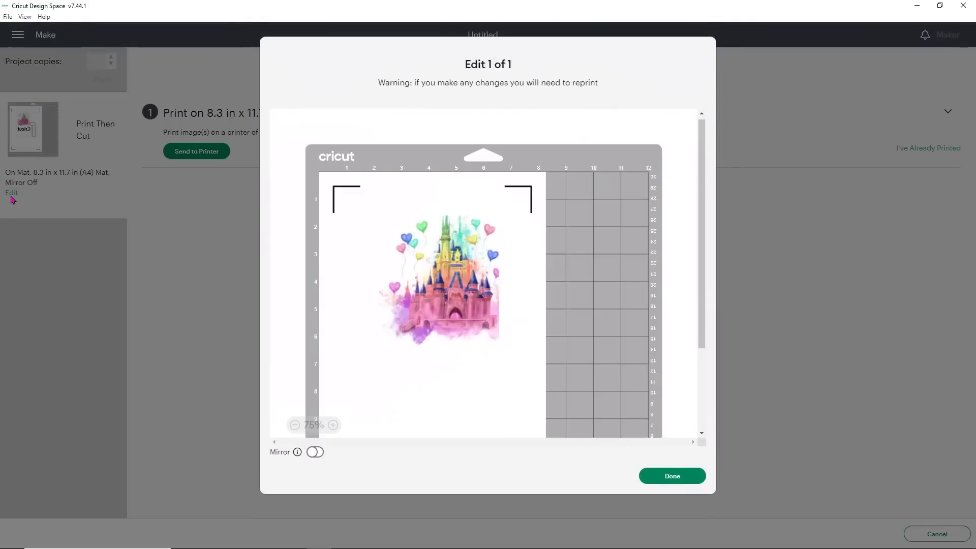
{"action": "scroll", "coordinate": [577, 138], "scroll_direction": "down", "scroll_amount": 3}
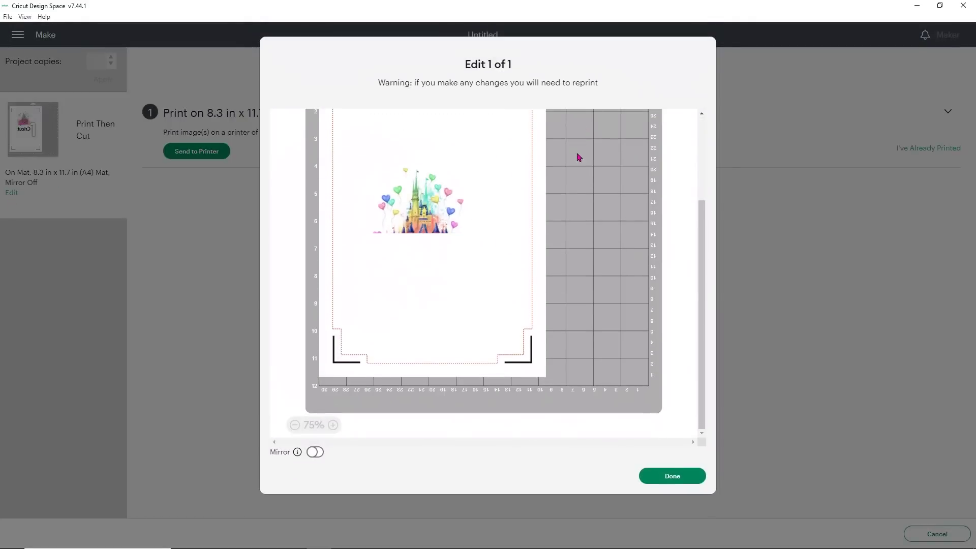
{"action": "left_click", "coordinate": [660, 475]}
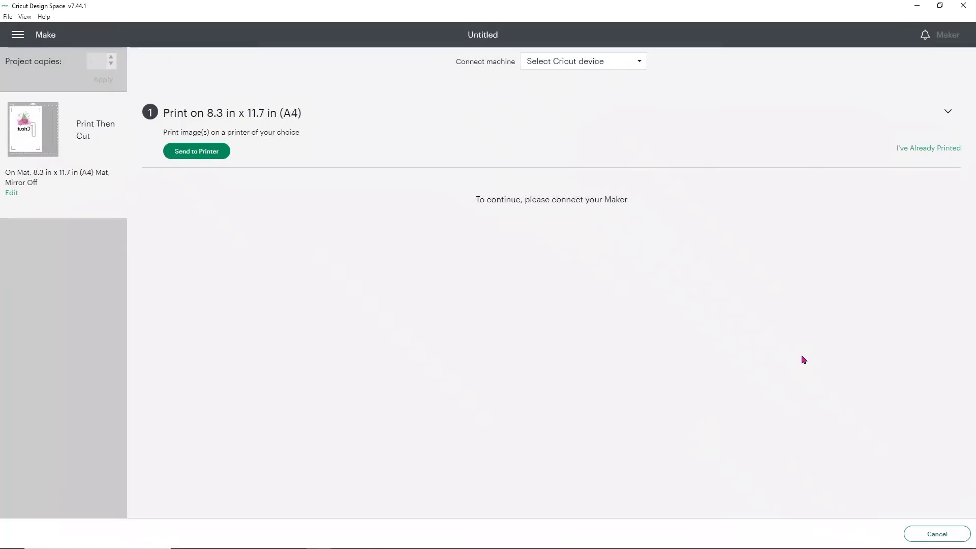
{"action": "left_click", "coordinate": [914, 531]}
{"action": "left_click", "coordinate": [534, 51]}
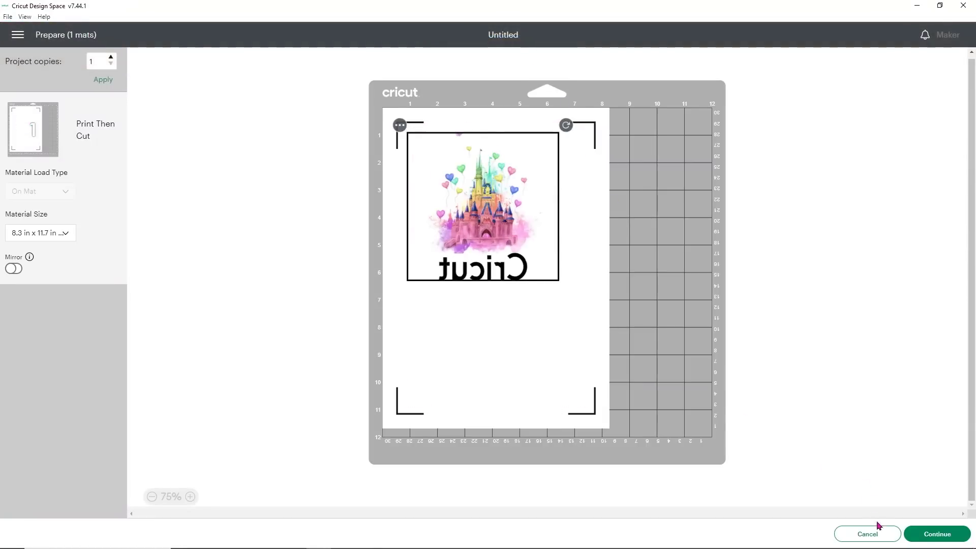
{"action": "left_click", "coordinate": [880, 531]}
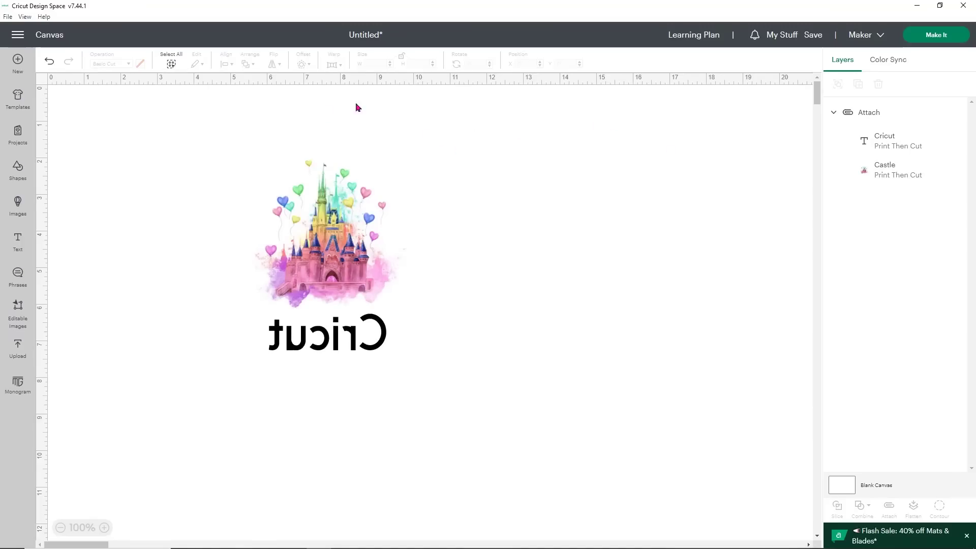
- In the application's load type settings, set the Print Then Cut page size to 8.5 in x 11 in (Letter)
{"action": "left_click", "coordinate": [18, 37]}
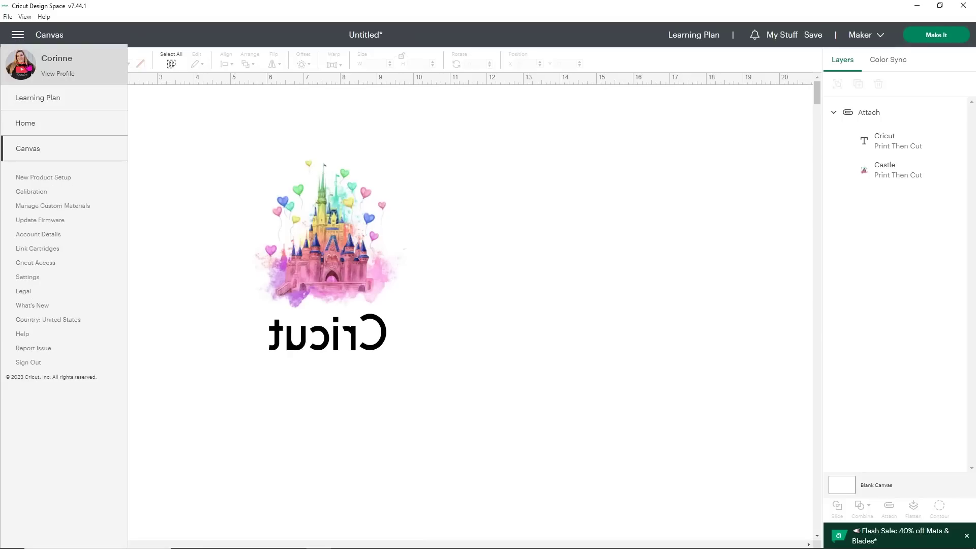
{"action": "left_click", "coordinate": [28, 277]}
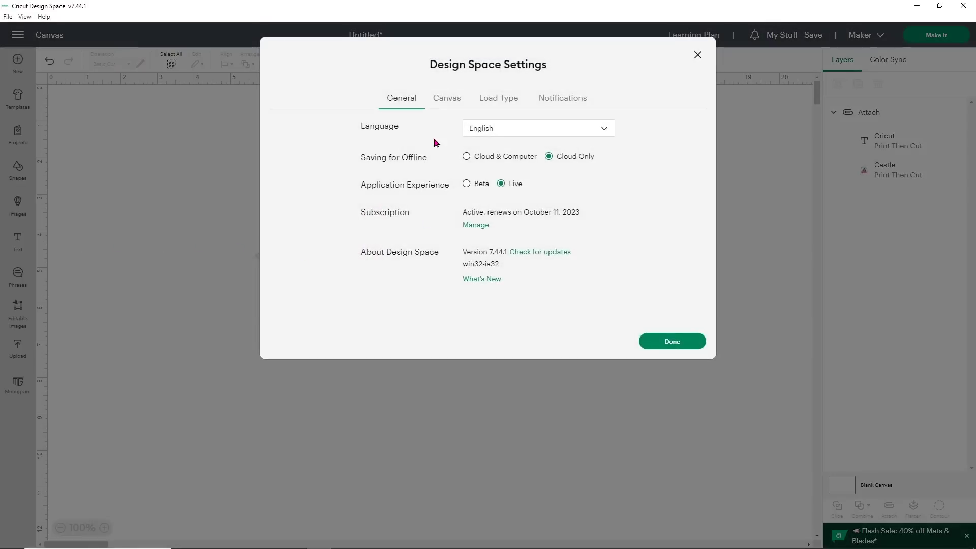
{"action": "left_click", "coordinate": [501, 102]}
{"action": "left_click", "coordinate": [490, 197]}
{"action": "left_click", "coordinate": [501, 226]}
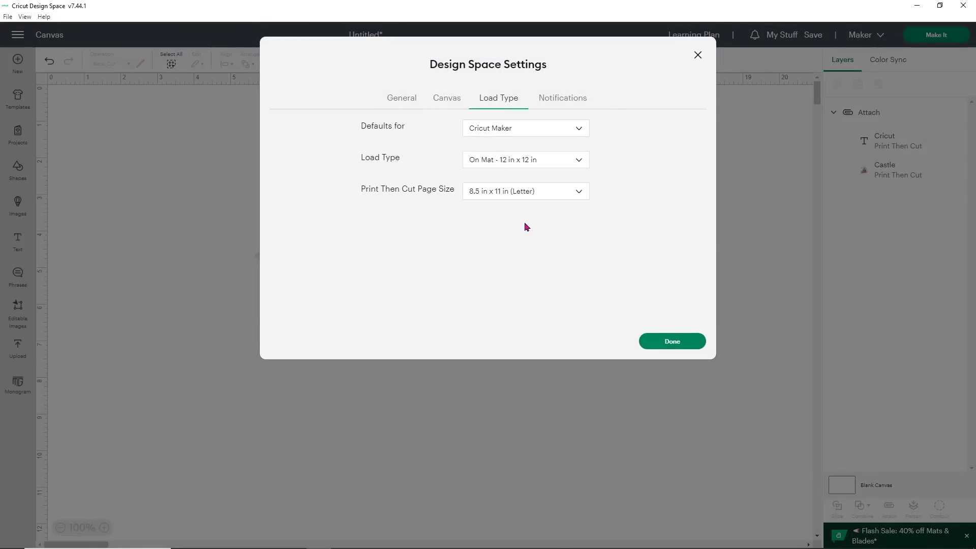
{"action": "left_click", "coordinate": [659, 343]}
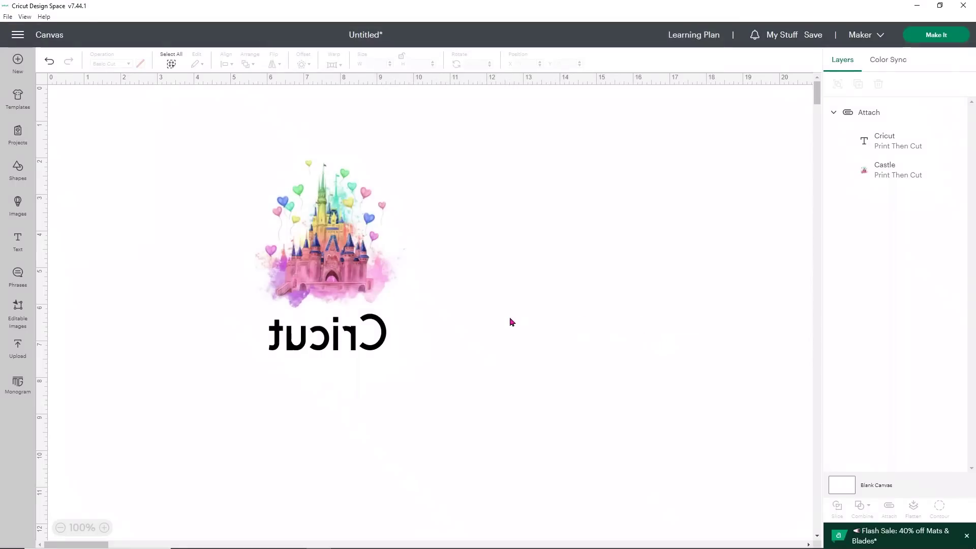
- Send the design through mat preparation with mirroring left off and bring up the print setup for it
{"action": "left_click", "coordinate": [935, 40]}
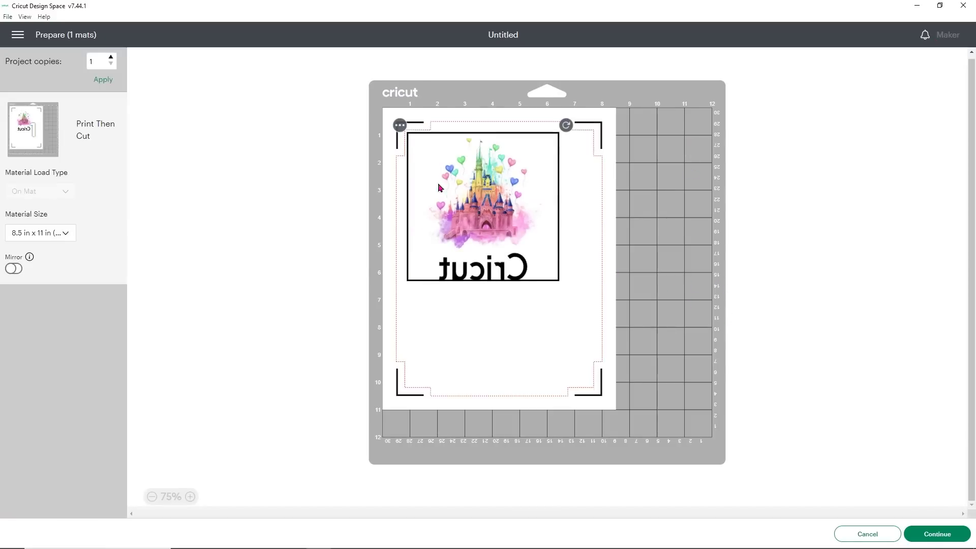
{"action": "left_click", "coordinate": [920, 536]}
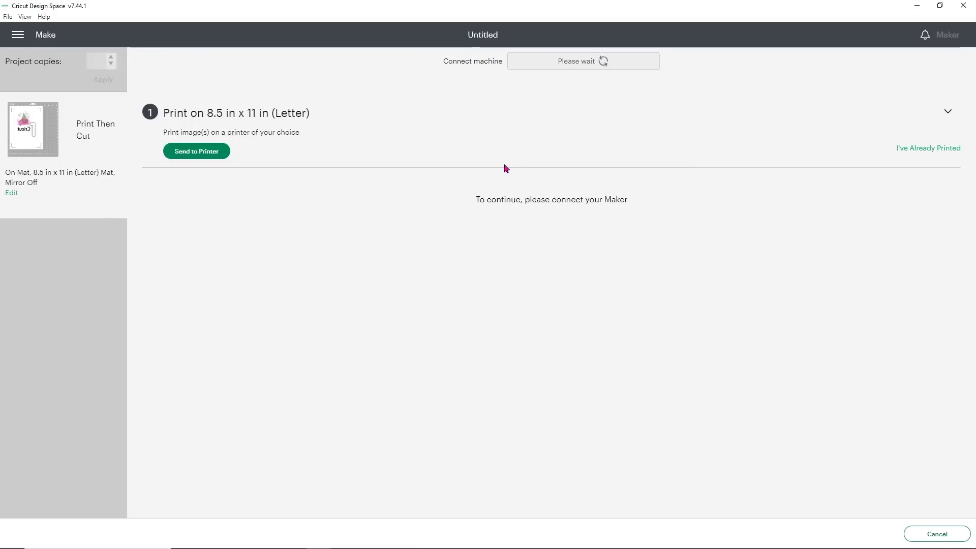
{"action": "left_click", "coordinate": [193, 154]}
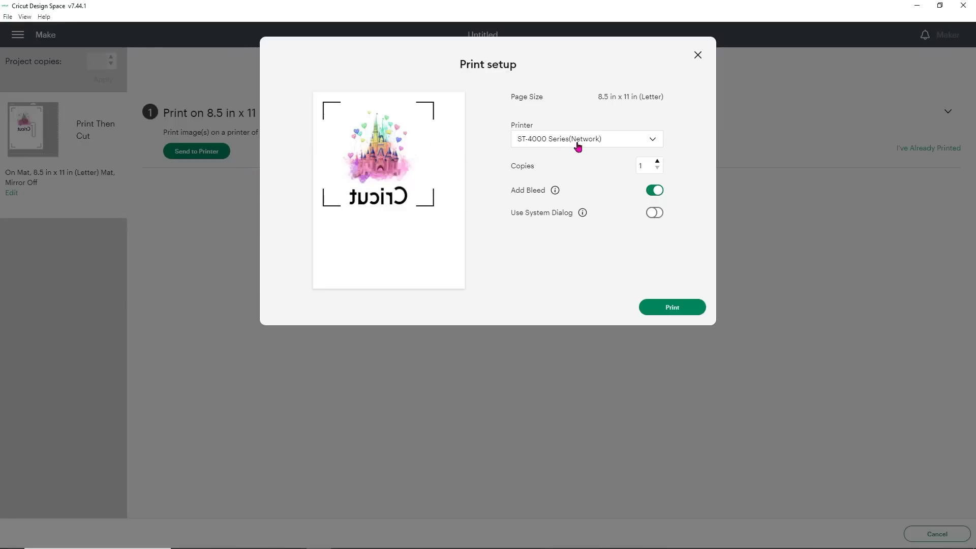
- Turn off bleed, enable the system dialog, and proceed to the computer's print dialog
{"action": "left_click", "coordinate": [655, 192]}
{"action": "left_click", "coordinate": [655, 214]}
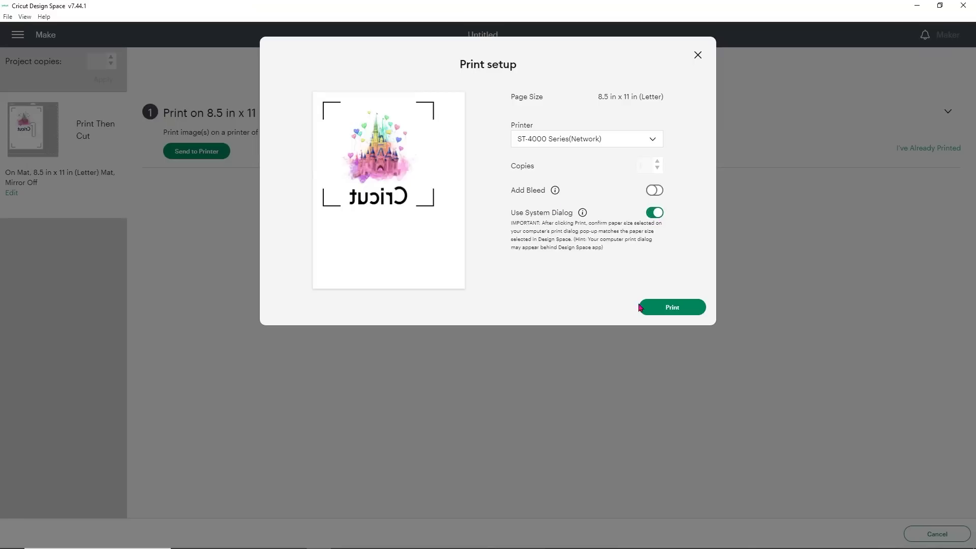
{"action": "left_click", "coordinate": [664, 312]}
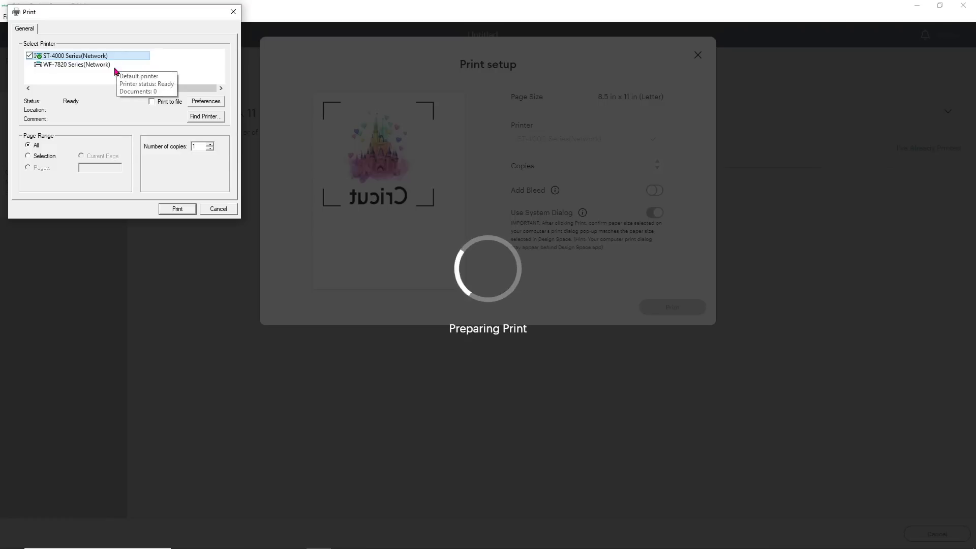
- In the ST-4000 printer preferences, set the paper type to Premium Presentation Paper Matte and the quality to High
{"action": "left_click", "coordinate": [199, 102]}
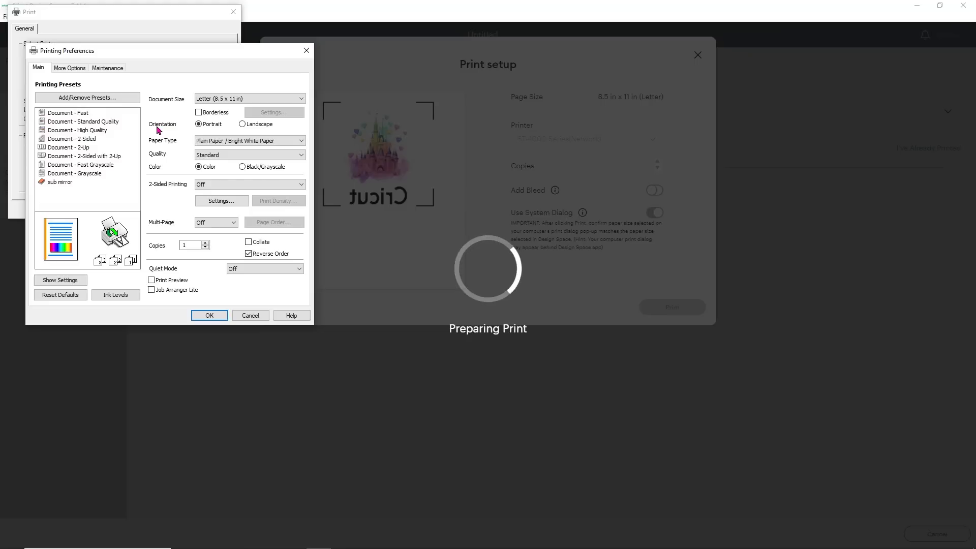
{"action": "left_click", "coordinate": [201, 141]}
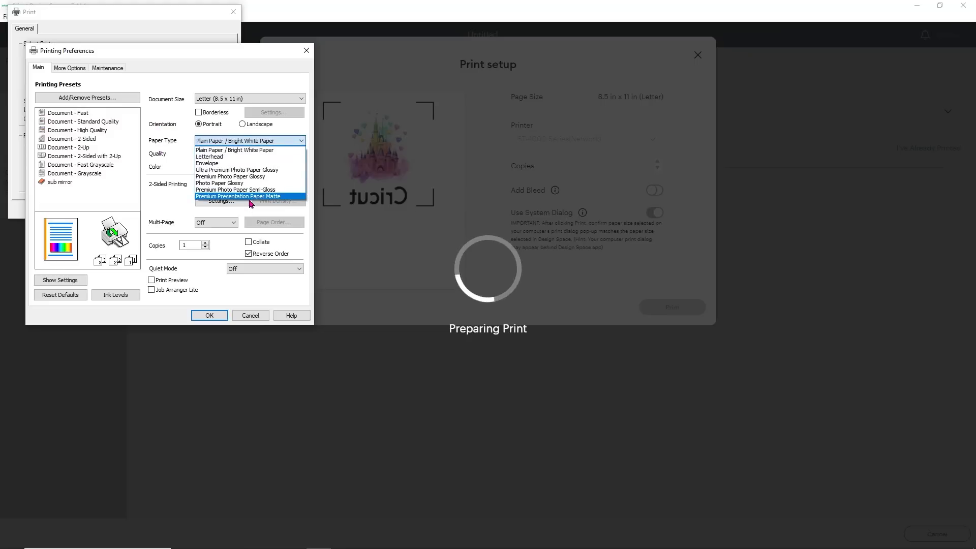
{"action": "left_click", "coordinate": [250, 198]}
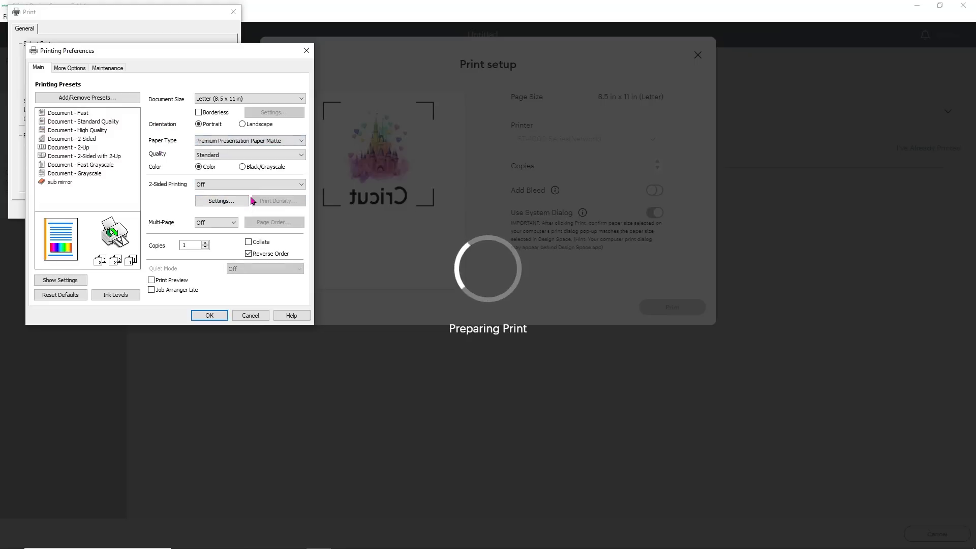
{"action": "left_click", "coordinate": [214, 156]}
{"action": "left_click", "coordinate": [217, 172]}
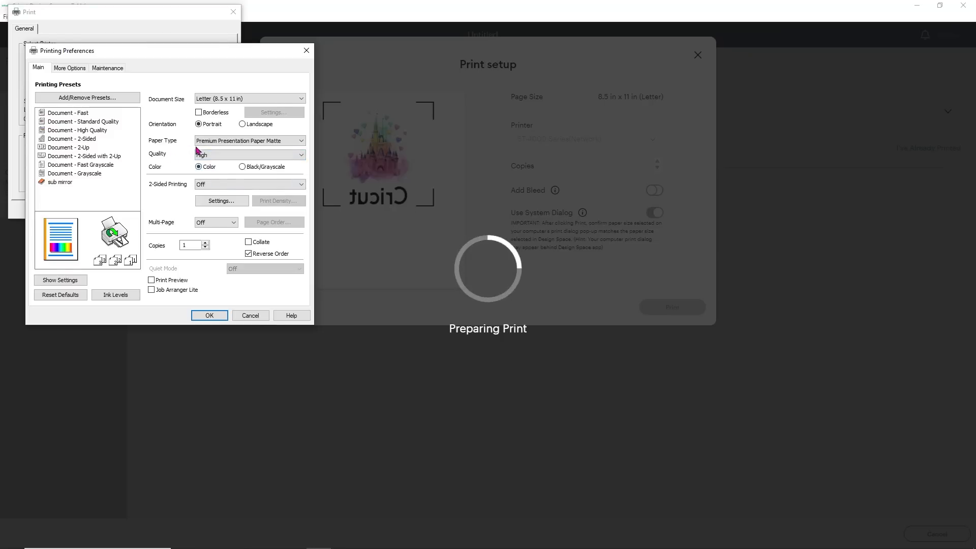
- Turn off the printer's High Speed option, leave Mirror Image off, and print the design
{"action": "left_click", "coordinate": [74, 68]}
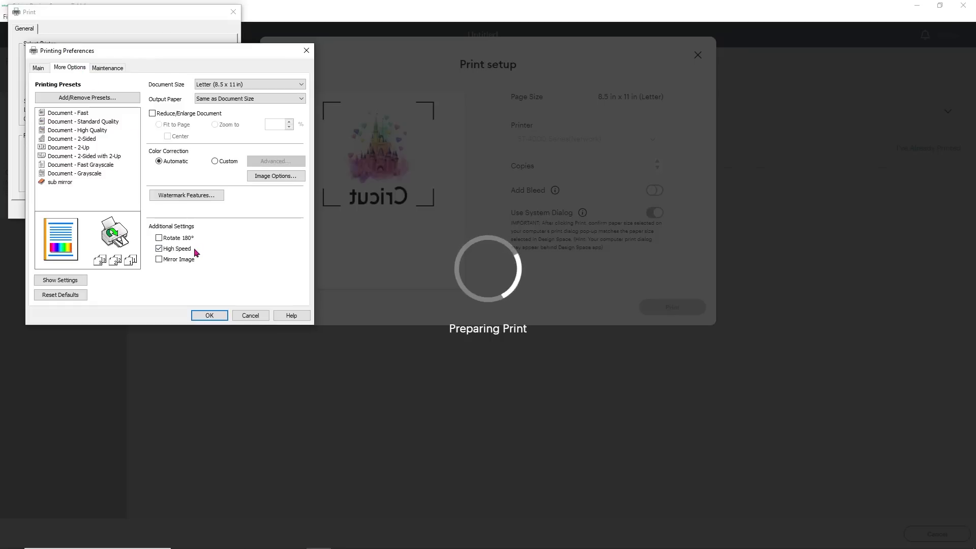
{"action": "left_click", "coordinate": [159, 249]}
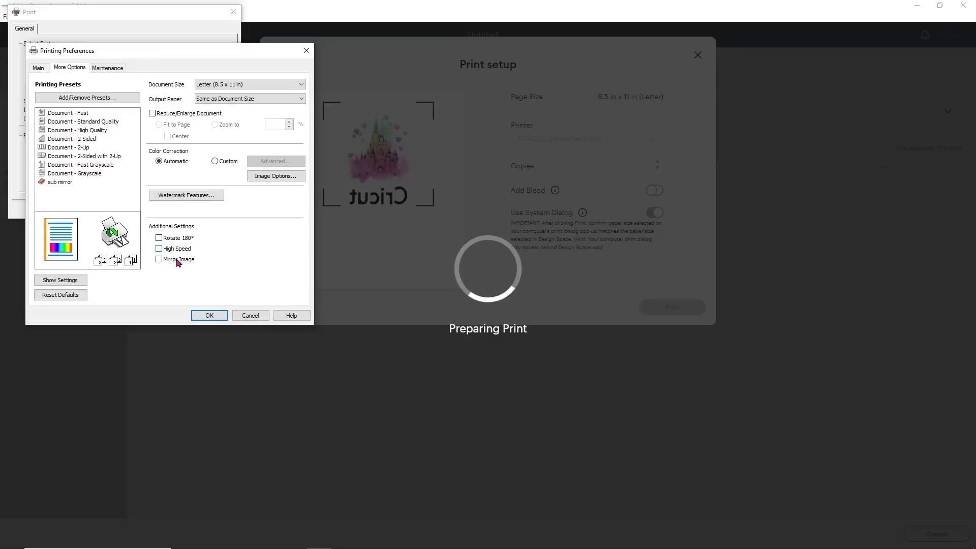
{"action": "left_click", "coordinate": [209, 316]}
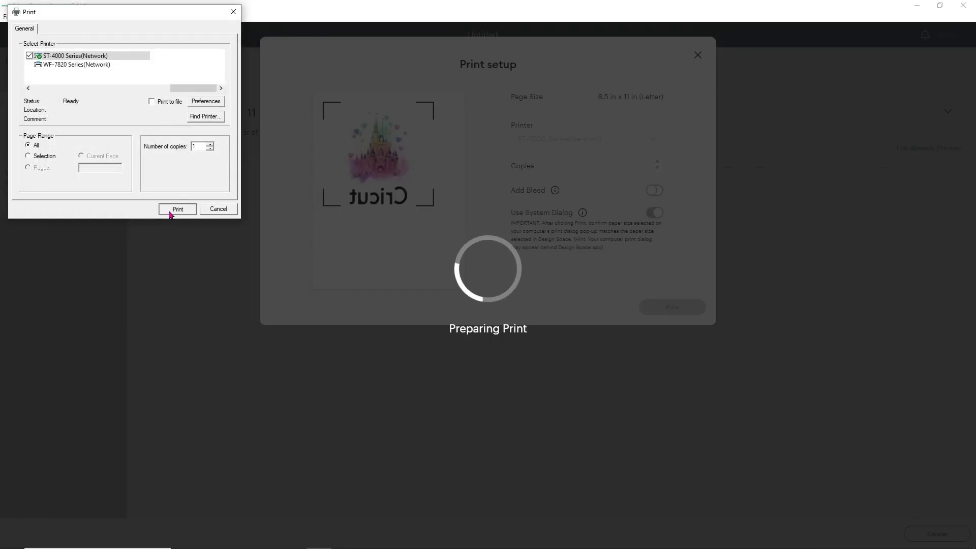
{"action": "left_click", "coordinate": [172, 210]}
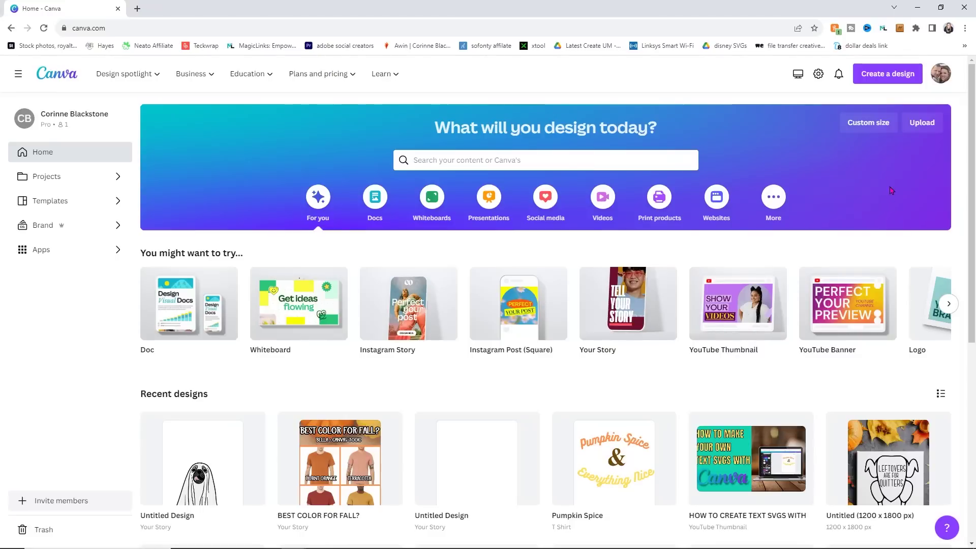
- In Canva, create a blank 8.5 × 11 in design and add the castle image from the Disney folder
{"action": "left_click", "coordinate": [871, 132]}
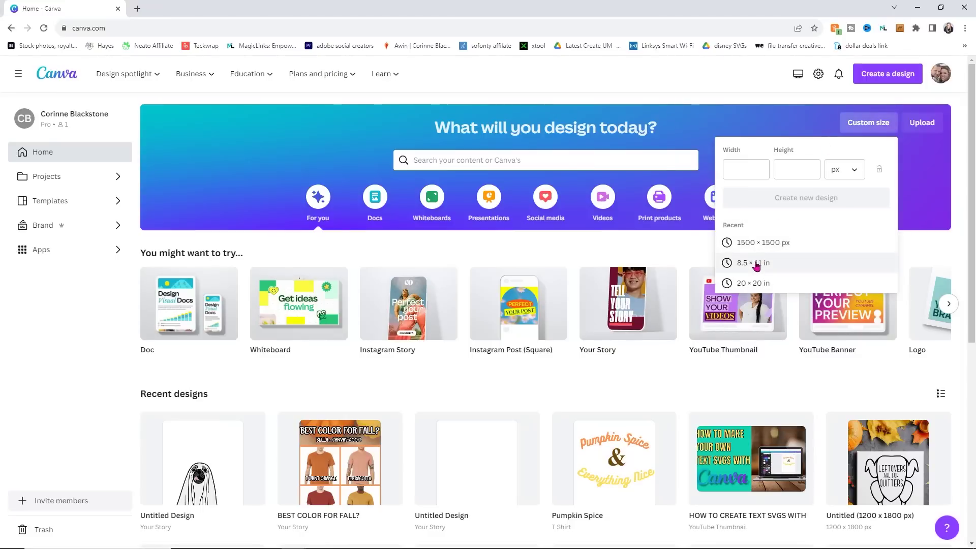
{"action": "left_click", "coordinate": [758, 264]}
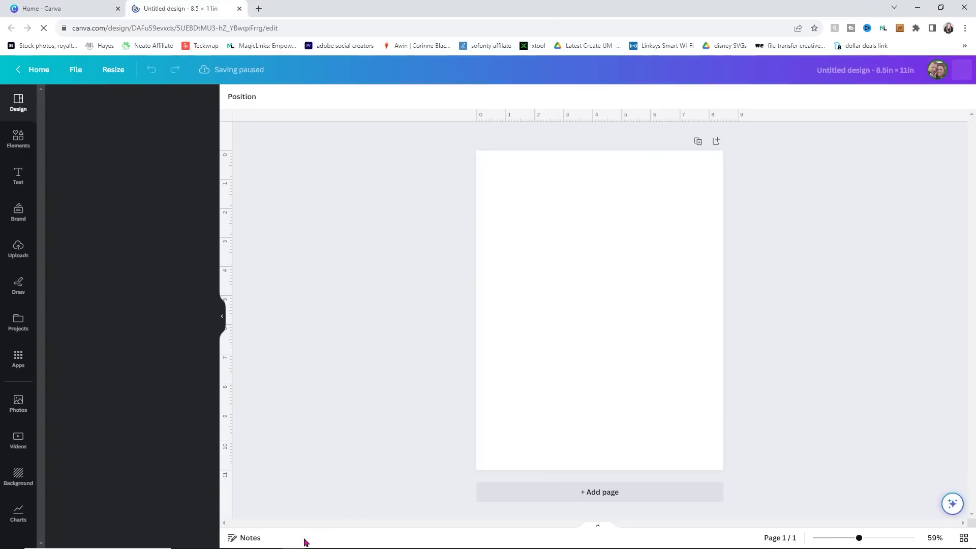
{"action": "mouse_move", "coordinate": [309, 547]}
{"action": "left_click", "coordinate": [277, 544]}
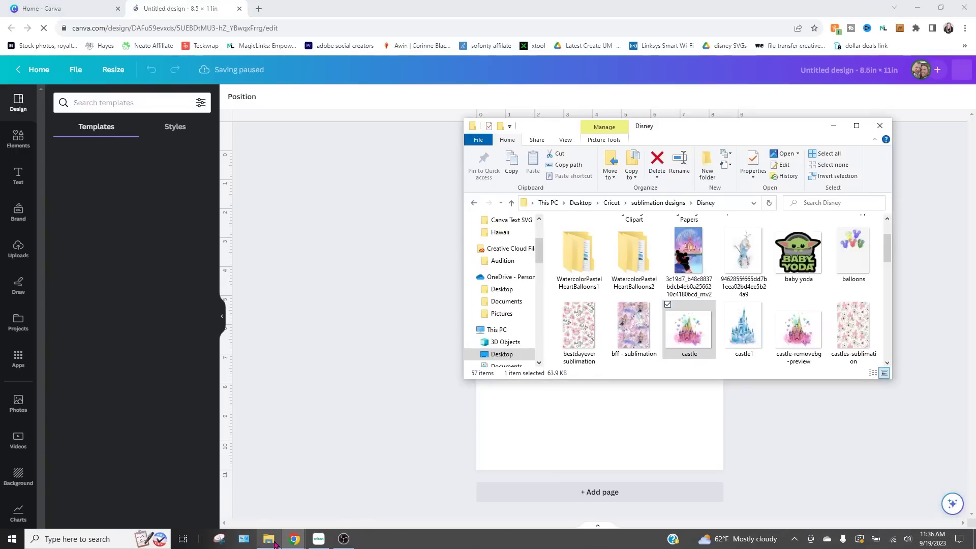
{"action": "left_click_drag", "start_coordinate": [692, 323], "coordinate": [502, 149]}
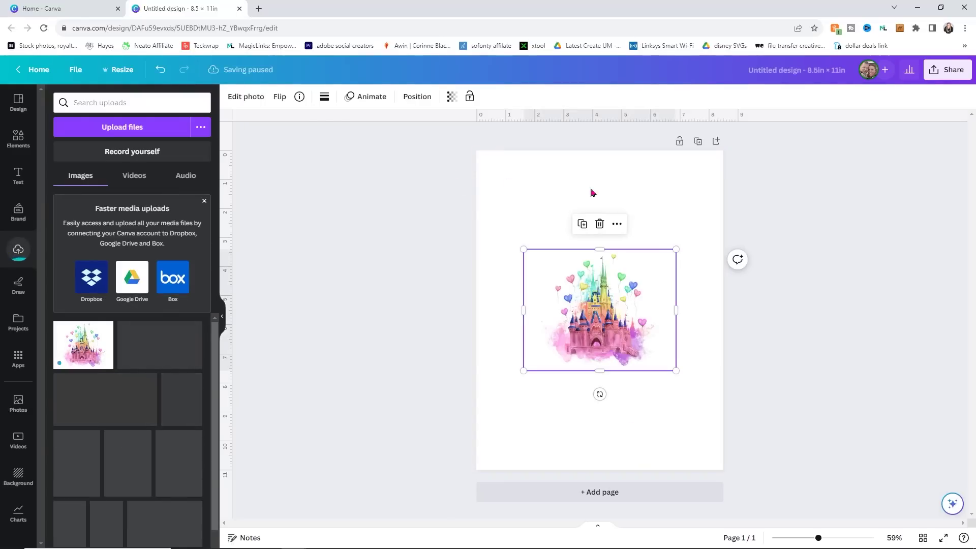
- Move the castle image to the upper left of the page and enlarge it to about 5.5 in wide
{"action": "left_click_drag", "start_coordinate": [619, 306], "coordinate": [575, 230]}
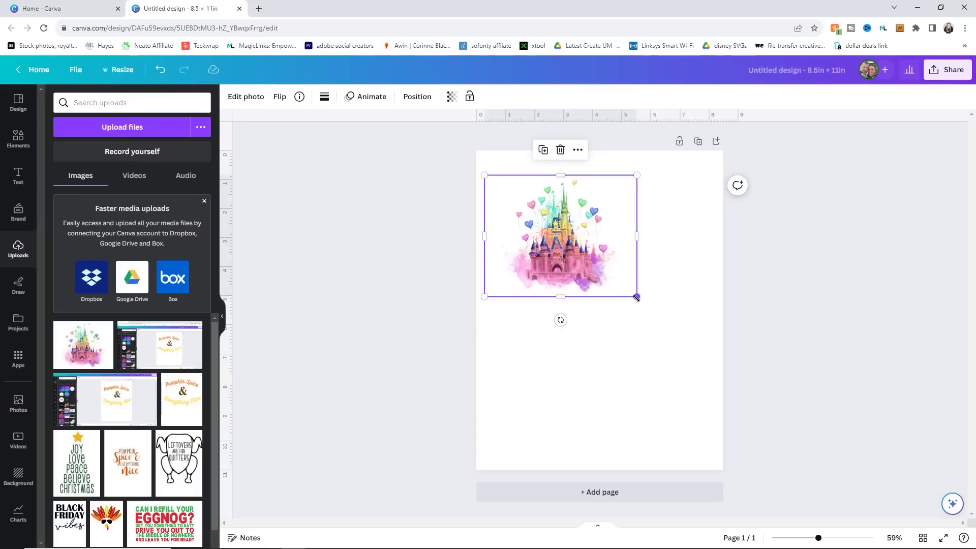
{"action": "left_click_drag", "start_coordinate": [635, 298], "coordinate": [644, 301]}
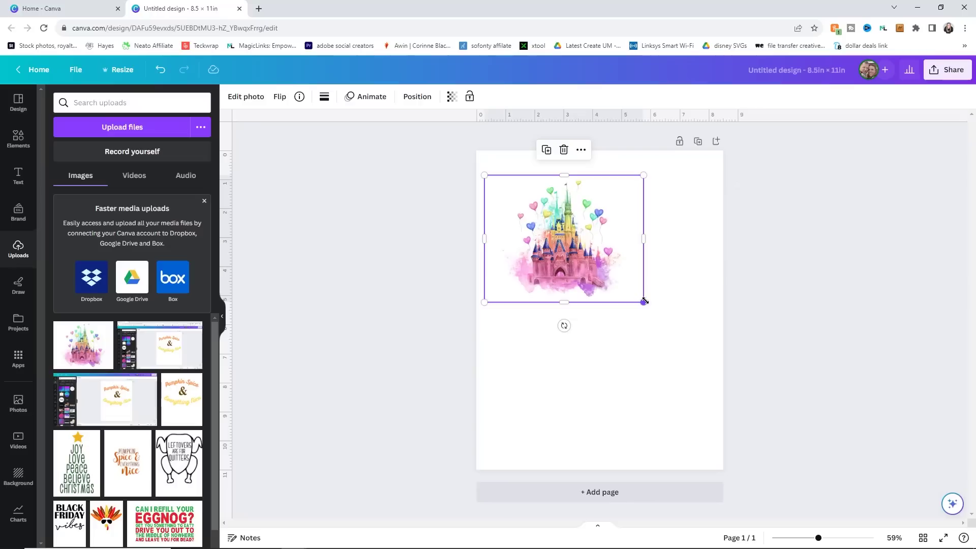
{"action": "left_click", "coordinate": [349, 217]}
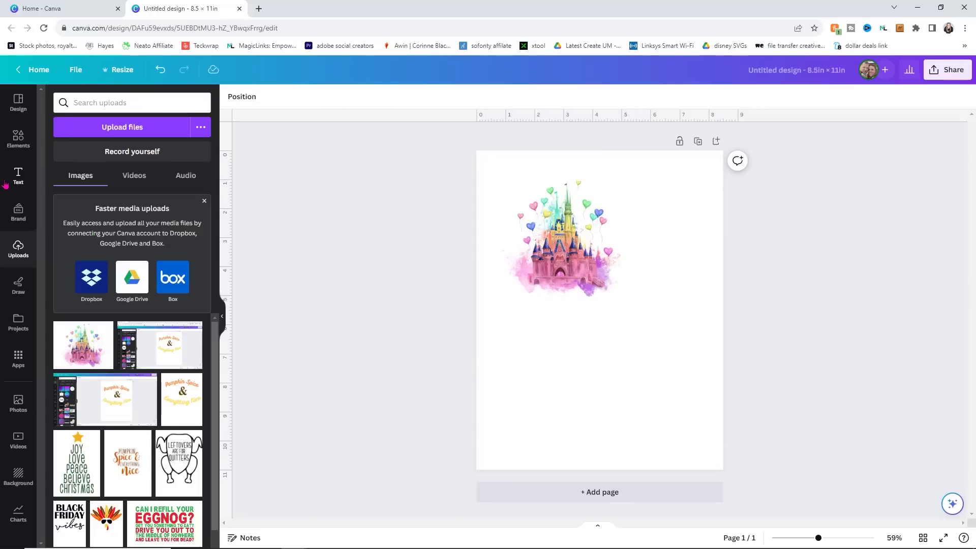
- Add a heading reading "CANVA", enlarge it to about 67 pt, and center it beneath the castle
{"action": "left_click", "coordinate": [19, 176]}
{"action": "left_click", "coordinate": [113, 177]}
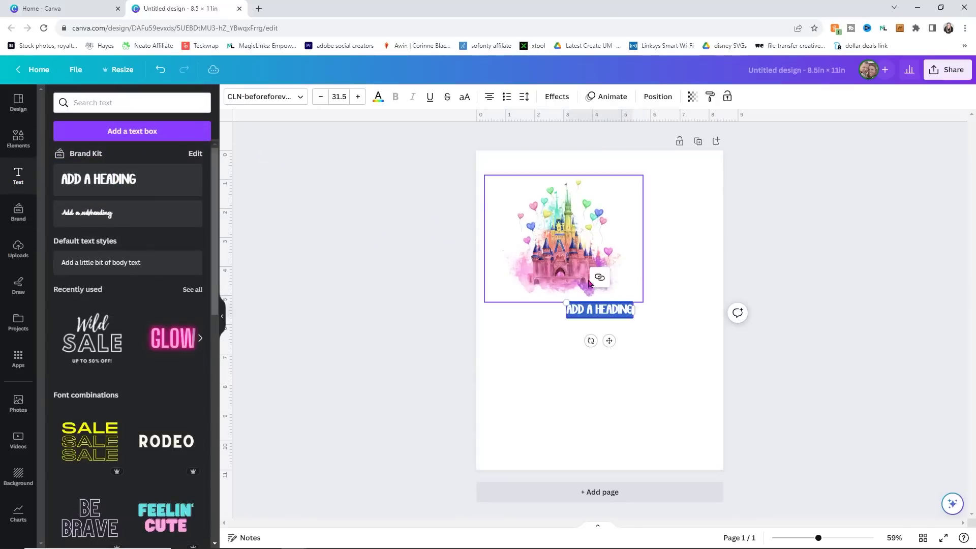
{"action": "type", "text": "CANVA"}
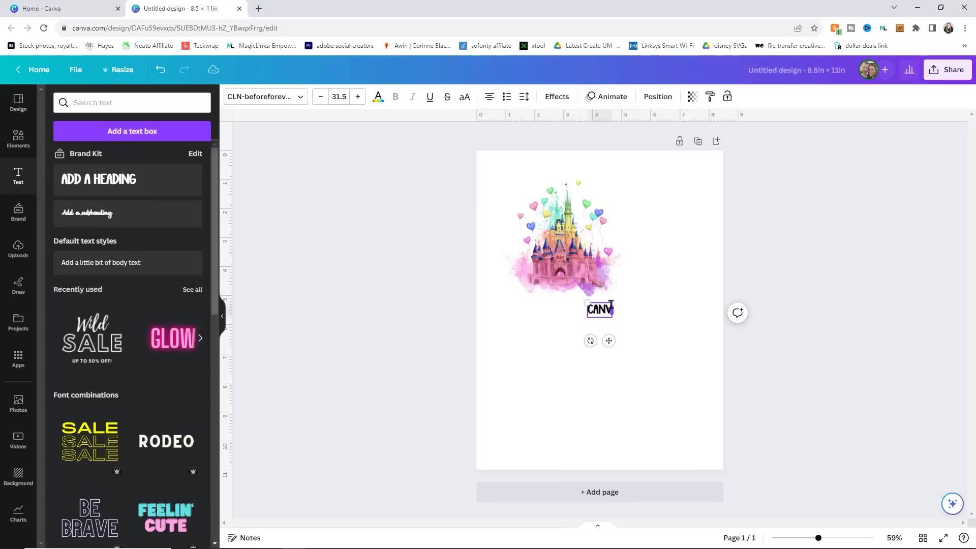
{"action": "left_click", "coordinate": [616, 294]}
{"action": "left_click_drag", "start_coordinate": [612, 309], "coordinate": [514, 282]}
{"action": "left_click_drag", "start_coordinate": [564, 308], "coordinate": [581, 321]}
{"action": "left_click", "coordinate": [410, 318]}
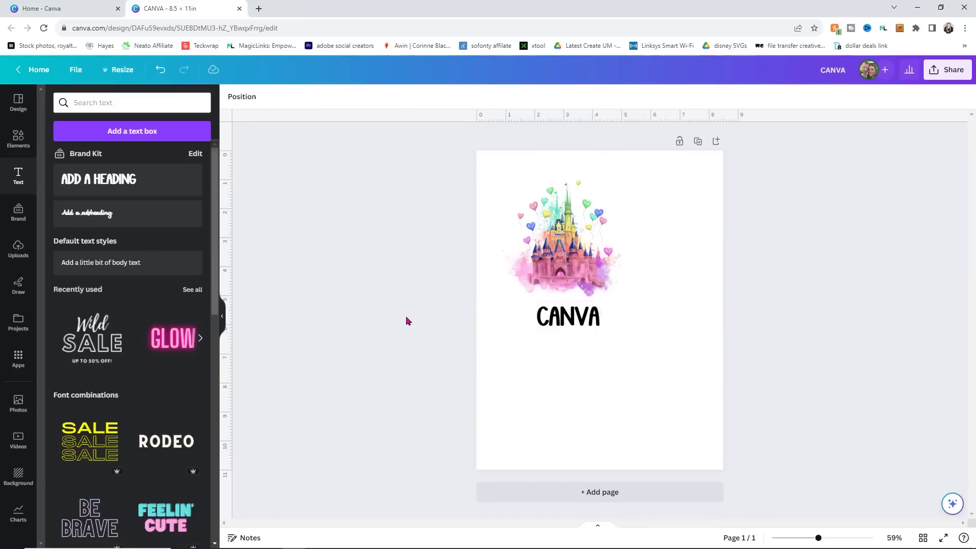
- Download the design as a PDF Print file with the CMYK color profile, without crop marks or flattening
{"action": "left_click", "coordinate": [555, 319]}
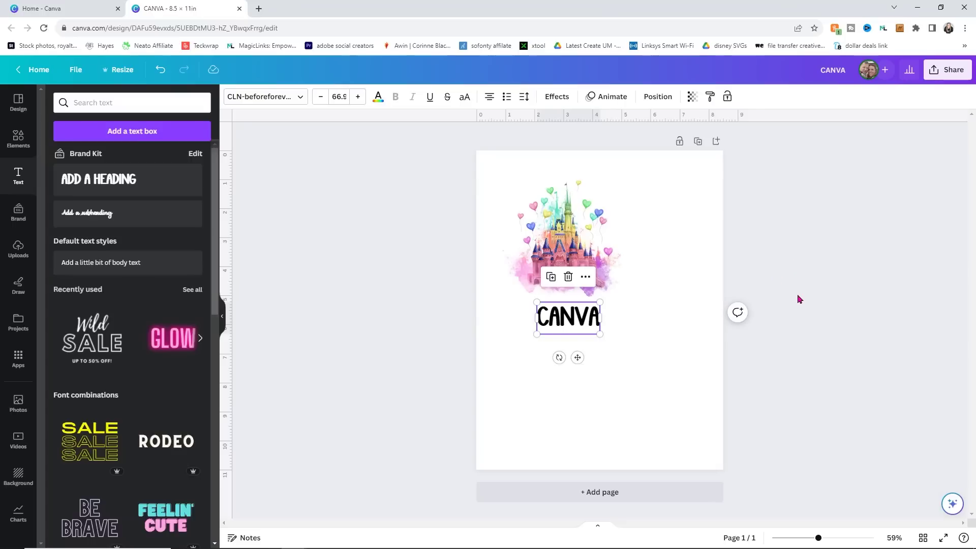
{"action": "left_click", "coordinate": [947, 69]}
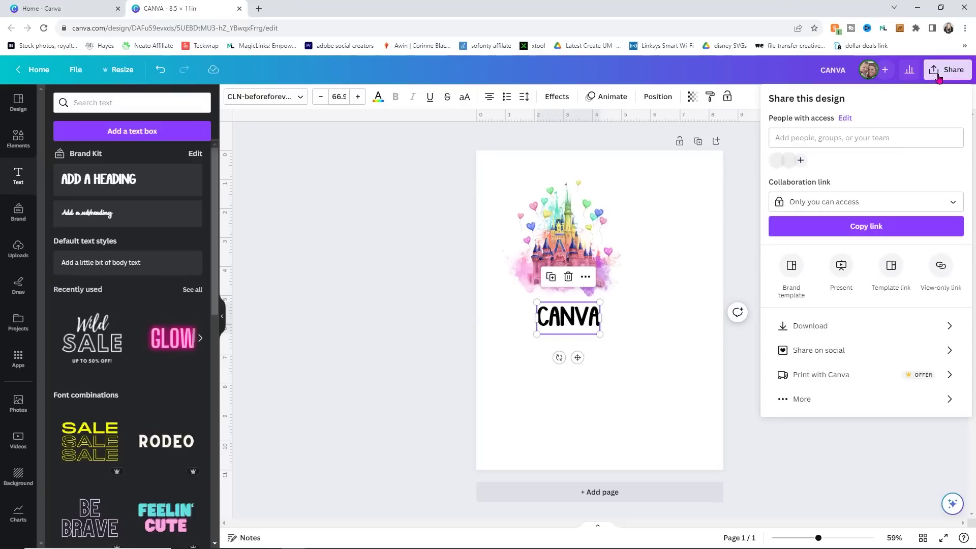
{"action": "left_click", "coordinate": [856, 326]}
{"action": "left_click", "coordinate": [826, 139]}
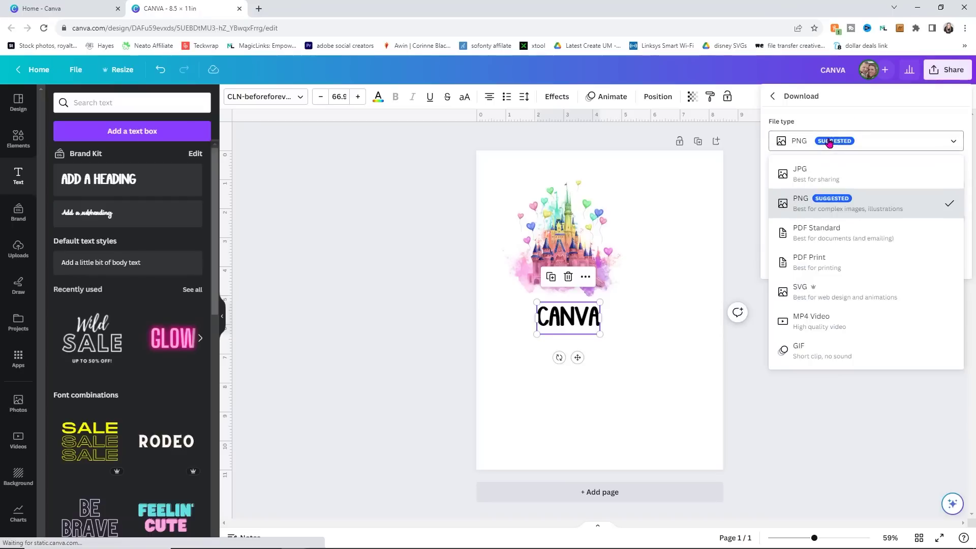
{"action": "left_click", "coordinate": [830, 268]}
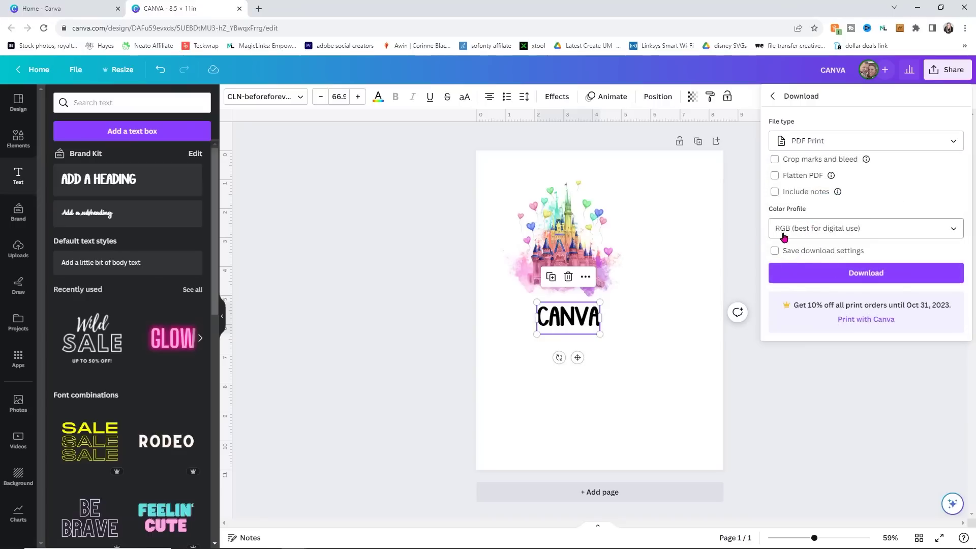
{"action": "left_click", "coordinate": [801, 230]}
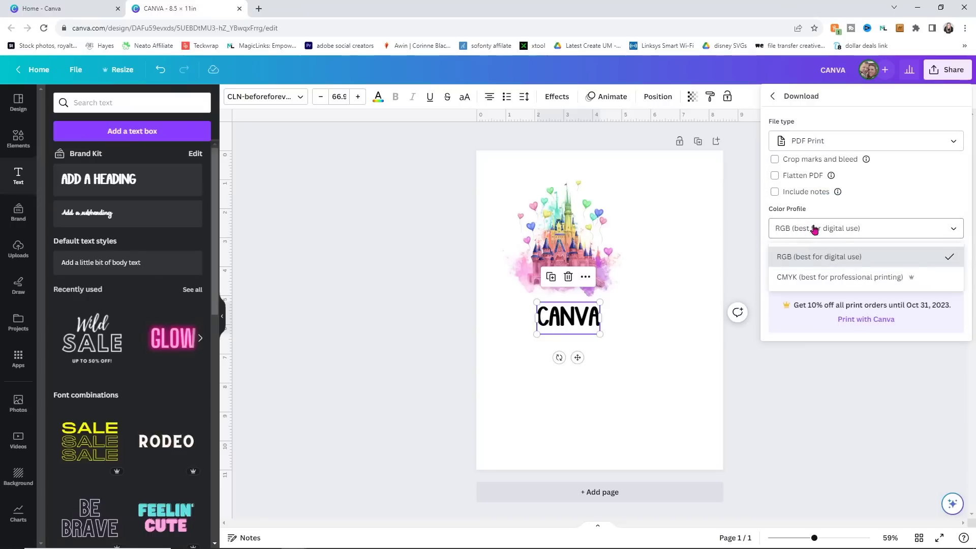
{"action": "left_click", "coordinate": [802, 288]}
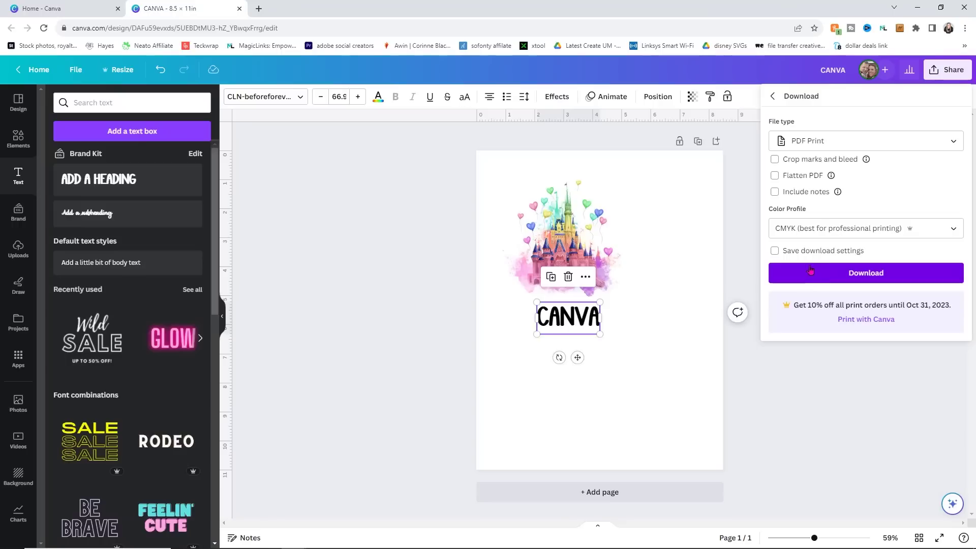
{"action": "left_click", "coordinate": [886, 273]}
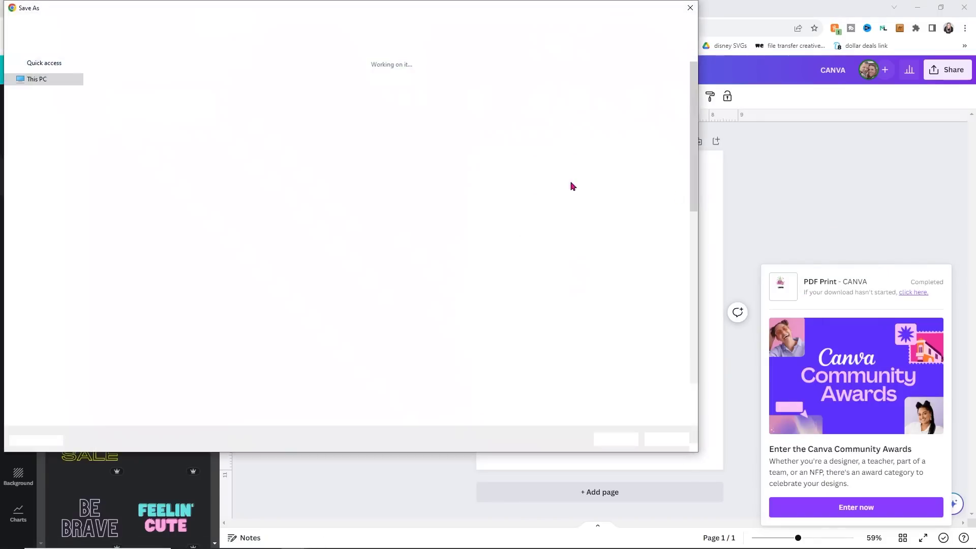
- Save the downloaded PDF in the Cricut folder under the name "sub print test"
{"action": "left_click", "coordinate": [152, 26]}
{"action": "type", "text": "sub print test"}
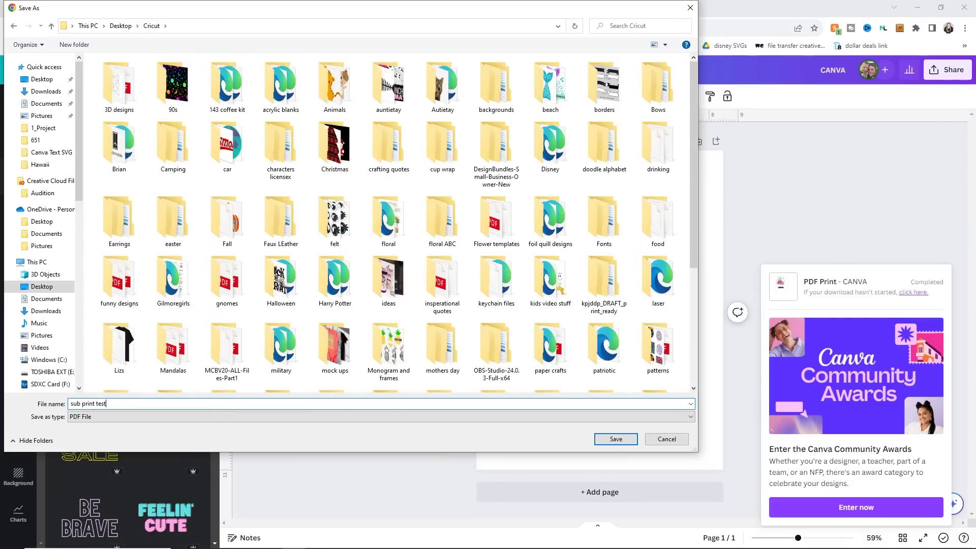
{"action": "left_click", "coordinate": [629, 442]}
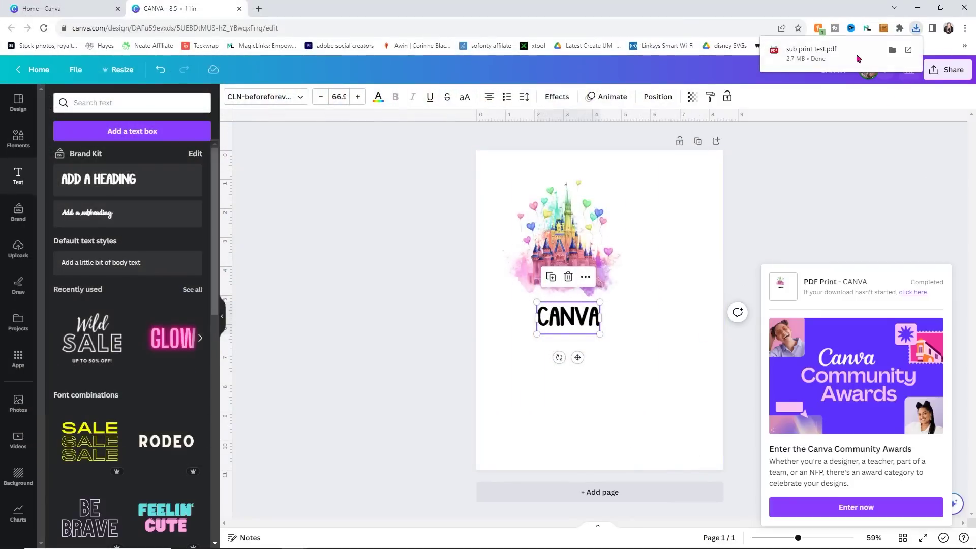
- Open the saved PDF and set up its print job for the ST-4000 Series printer in color
{"action": "left_click", "coordinate": [829, 56]}
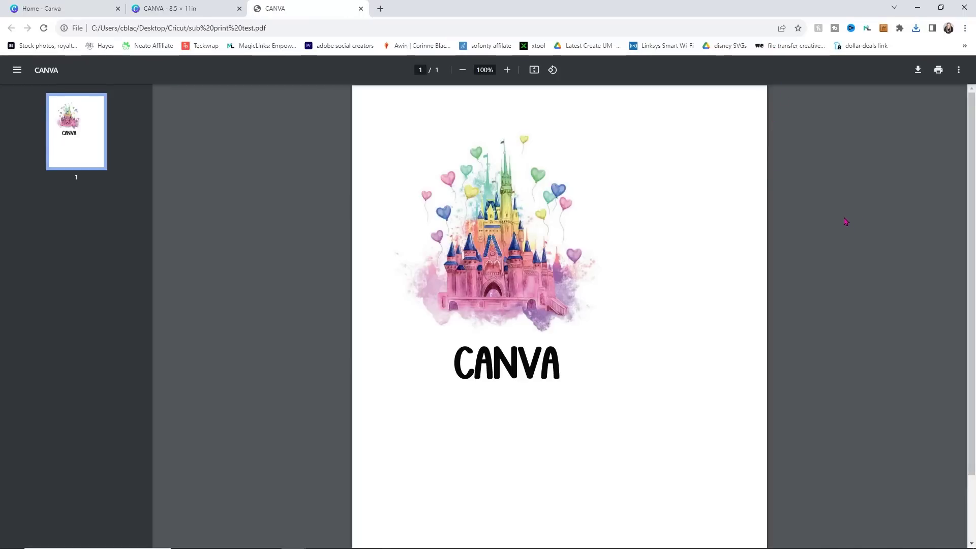
{"action": "left_click", "coordinate": [937, 71]}
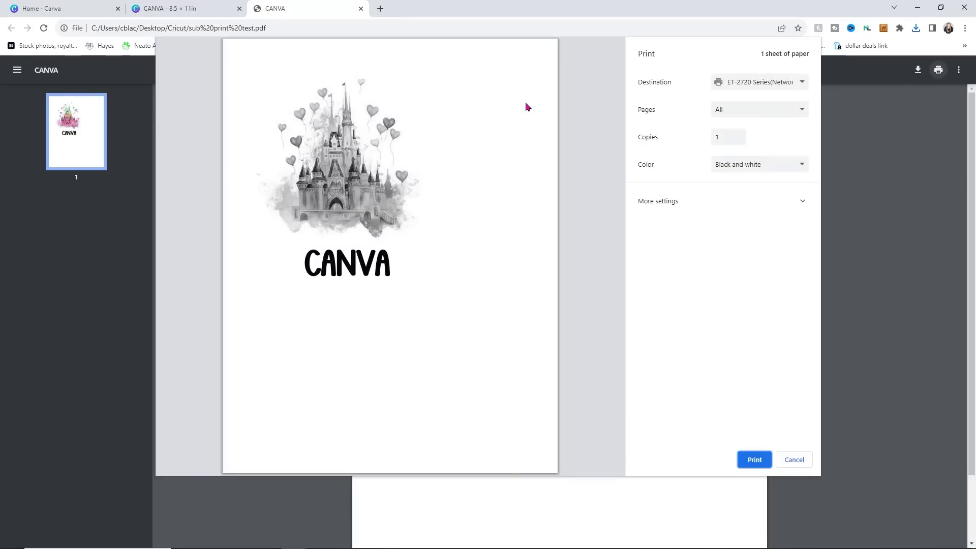
{"action": "left_click", "coordinate": [740, 85]}
{"action": "left_click", "coordinate": [754, 105]}
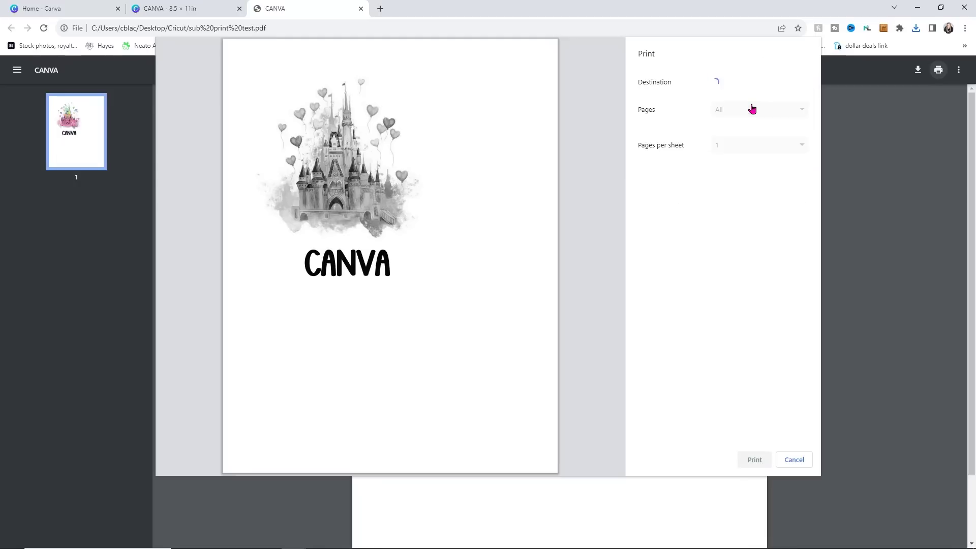
{"action": "left_click", "coordinate": [729, 168]}
{"action": "left_click", "coordinate": [740, 185]}
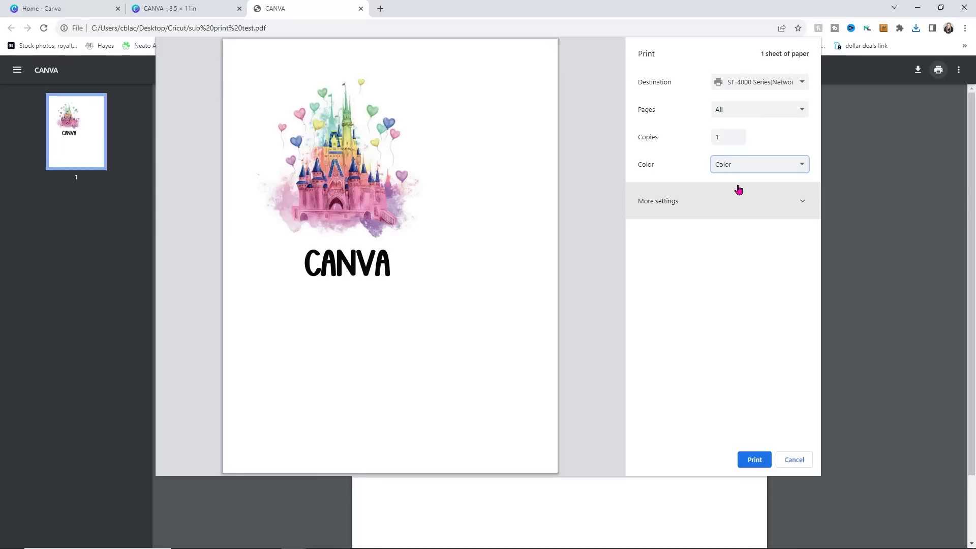
- Open the system print dialog and set the ST-4000 Series preferences to Premium Presentation Paper Matte with High quality
{"action": "left_click", "coordinate": [784, 200]}
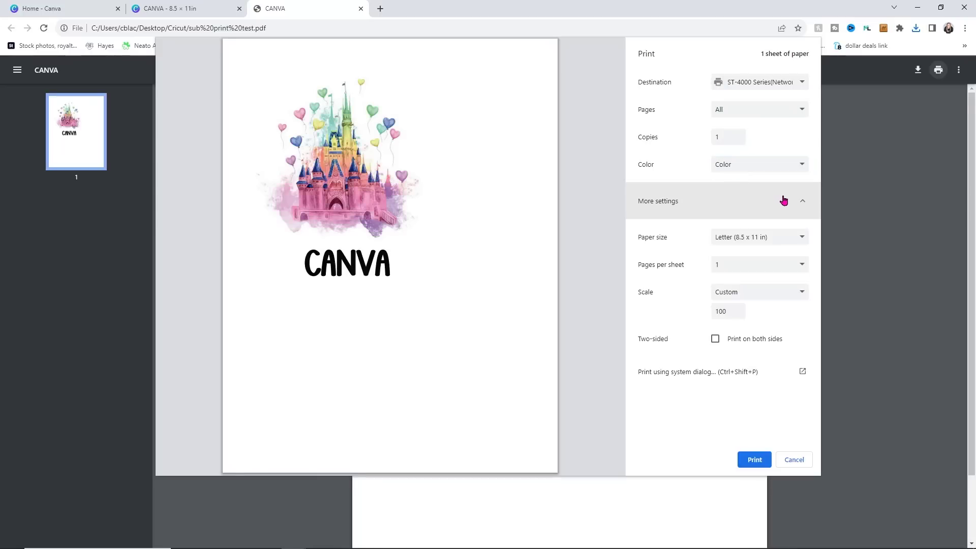
{"action": "left_click", "coordinate": [690, 374]}
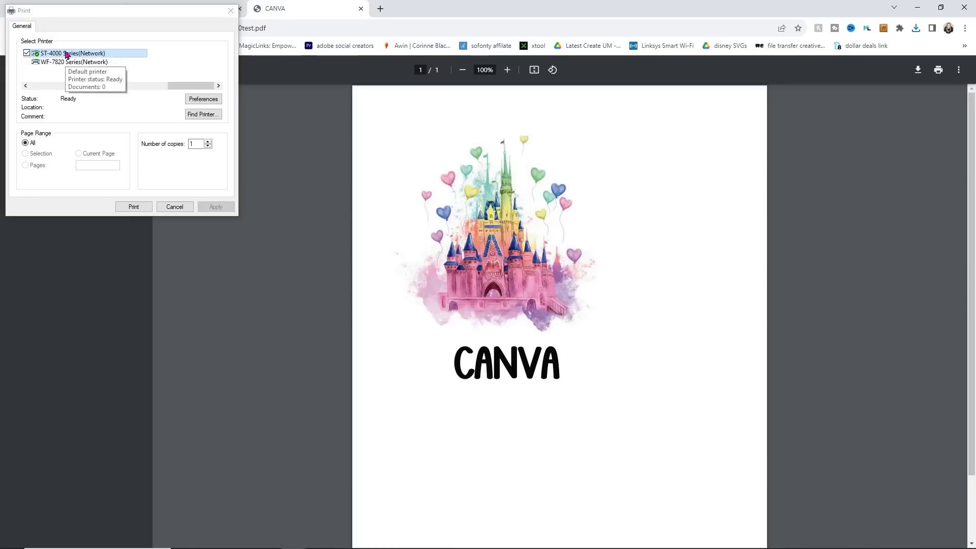
{"action": "left_click", "coordinate": [214, 101]}
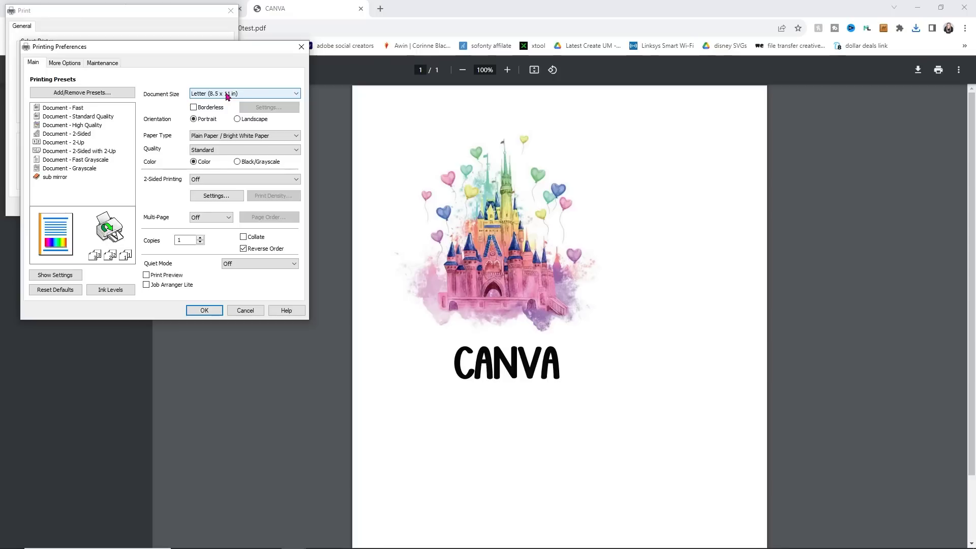
{"action": "left_click", "coordinate": [211, 134]}
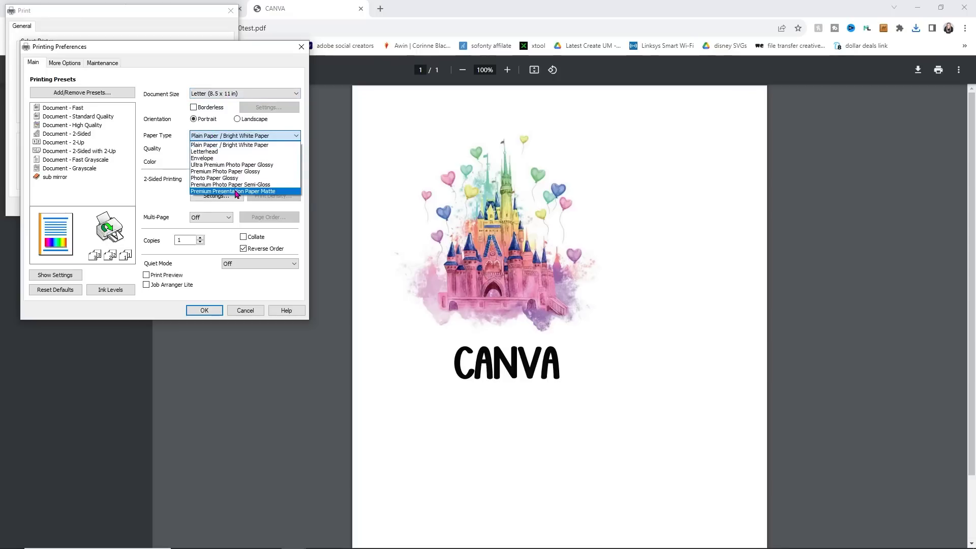
{"action": "left_click", "coordinate": [236, 191]}
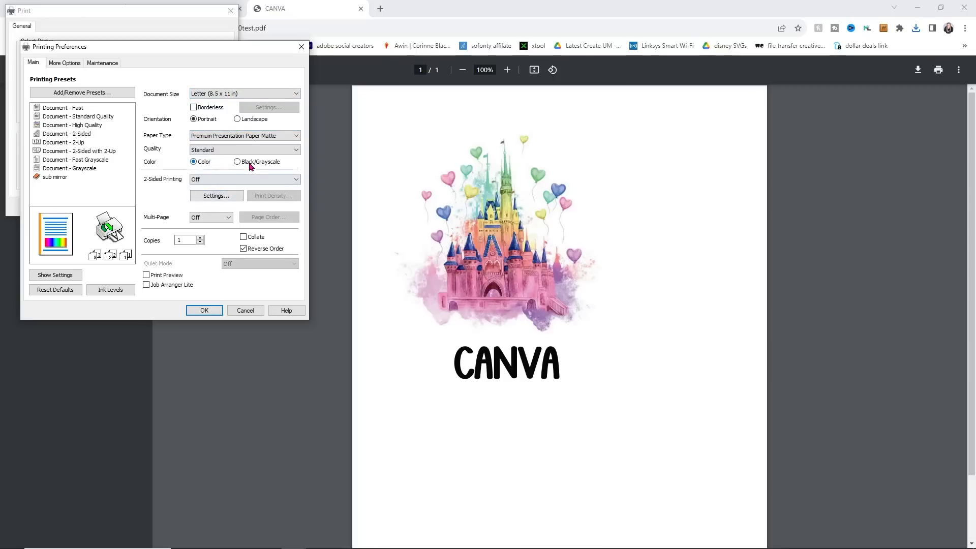
{"action": "left_click", "coordinate": [217, 150]}
{"action": "left_click", "coordinate": [212, 165]}
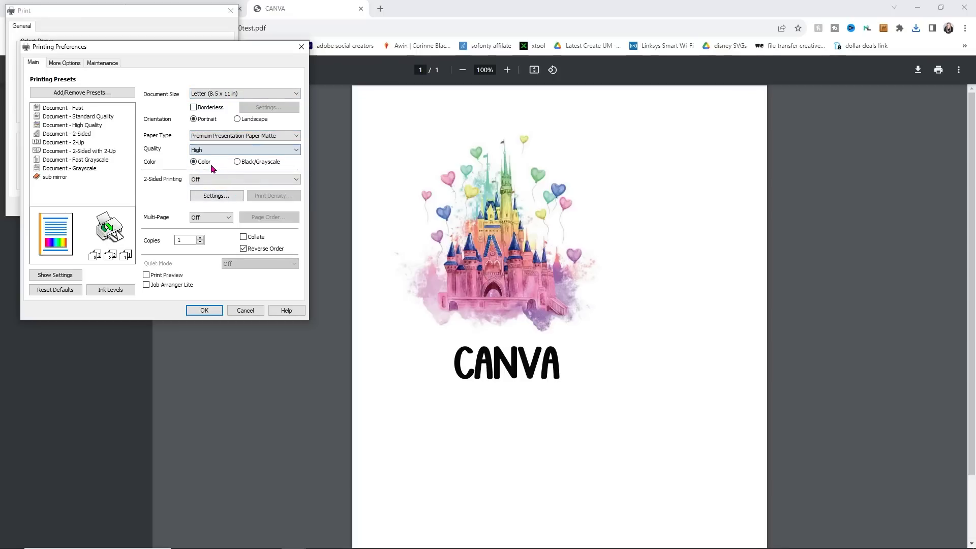
- Make sure Mirror Image is enabled in the additional printer settings, accept the preferences and print the Canva PDF
{"action": "left_click", "coordinate": [65, 62]}
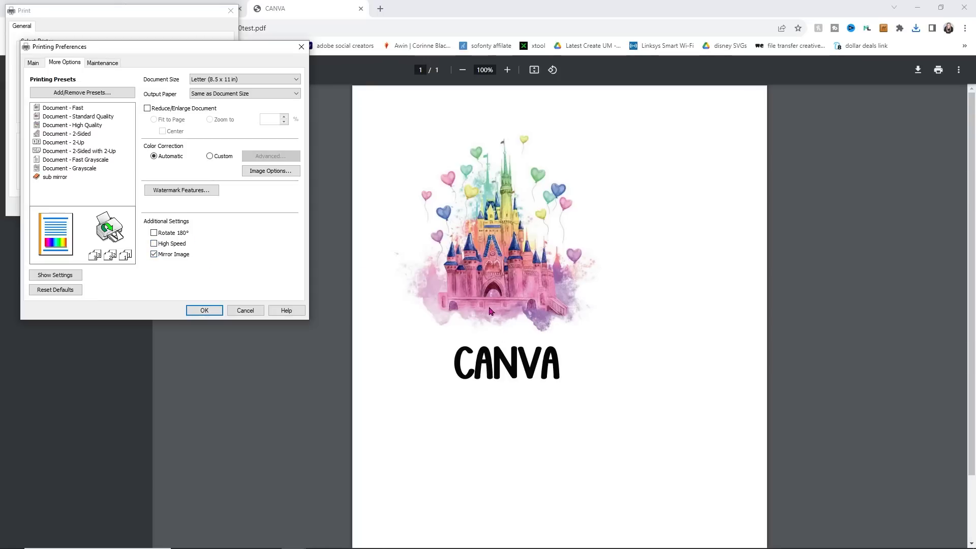
{"action": "left_click", "coordinate": [204, 310]}
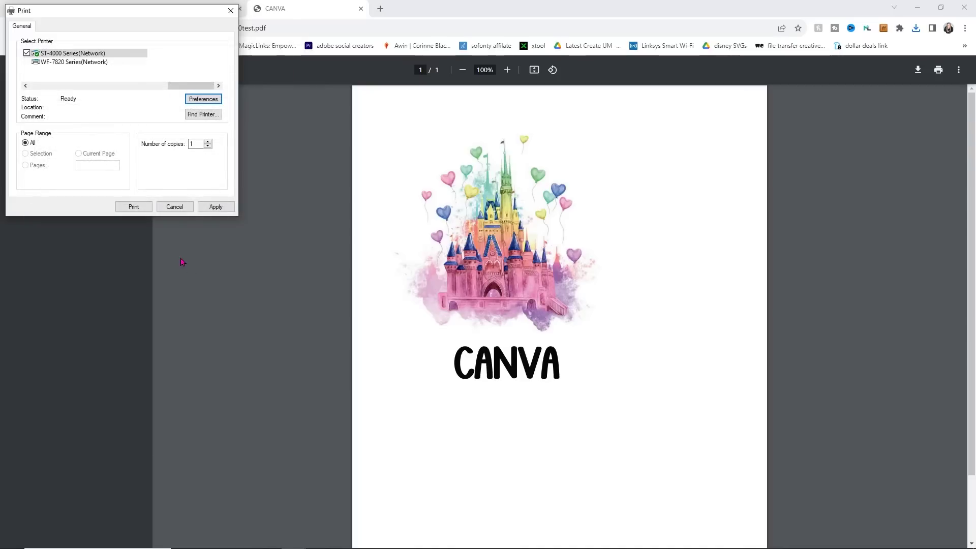
{"action": "left_click", "coordinate": [134, 206]}
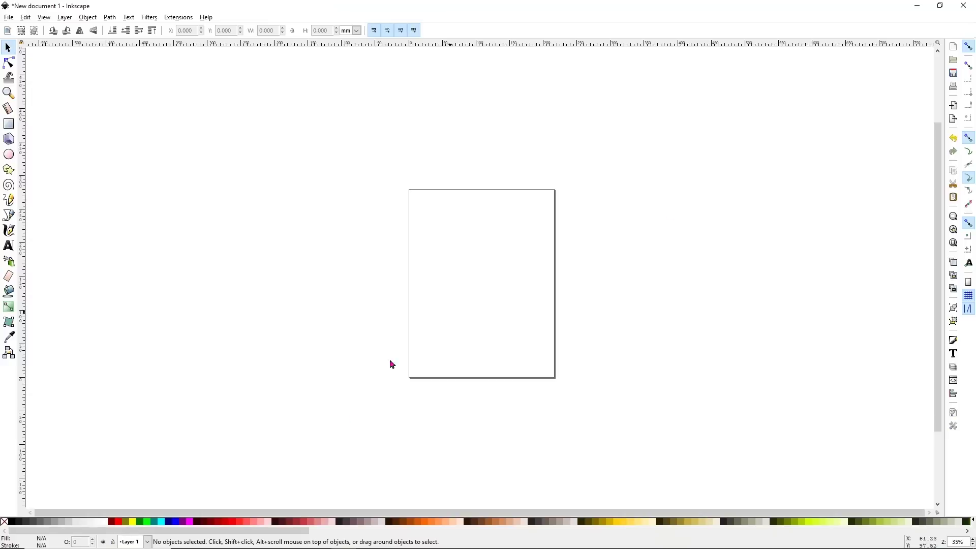
- Switch to Inkscape, import the castle image from the Disney folder as an embedded image, and place it on the page
{"action": "left_click", "coordinate": [269, 539]}
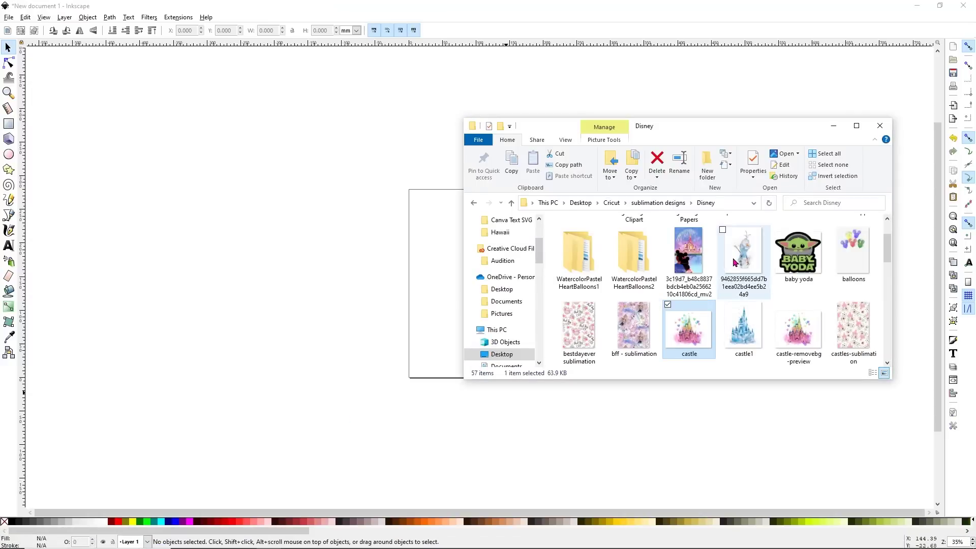
{"action": "left_click_drag", "start_coordinate": [703, 335], "coordinate": [449, 277]}
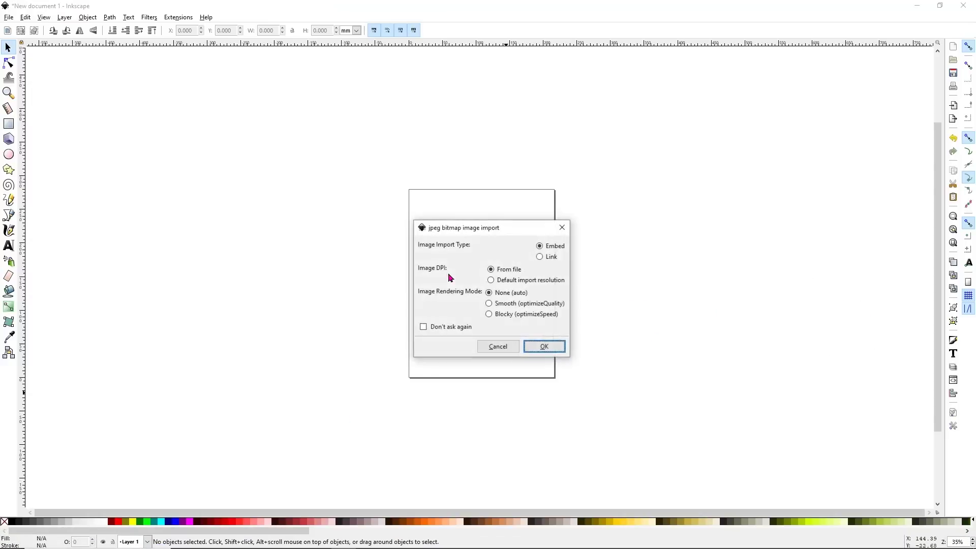
{"action": "left_click", "coordinate": [565, 346]}
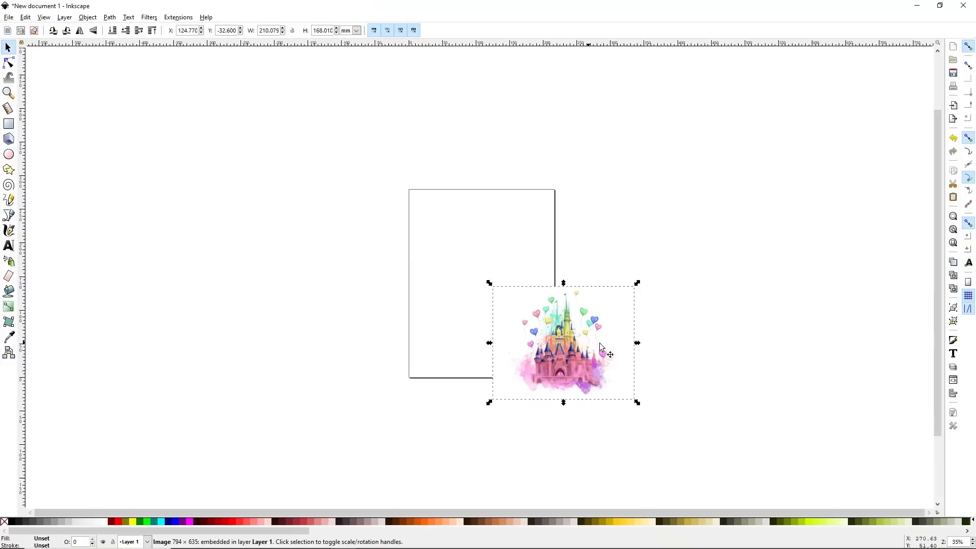
{"action": "left_click_drag", "start_coordinate": [591, 351], "coordinate": [508, 269]}
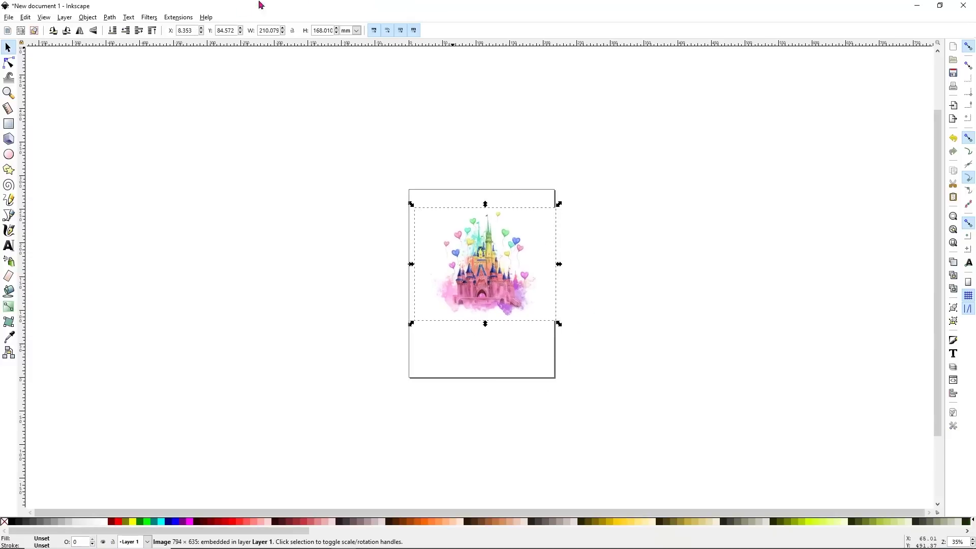
- Resize the castle proportionally to 5.5 in wide and move it into the upper part of the page
{"action": "left_click", "coordinate": [292, 31]}
{"action": "left_click", "coordinate": [357, 30]}
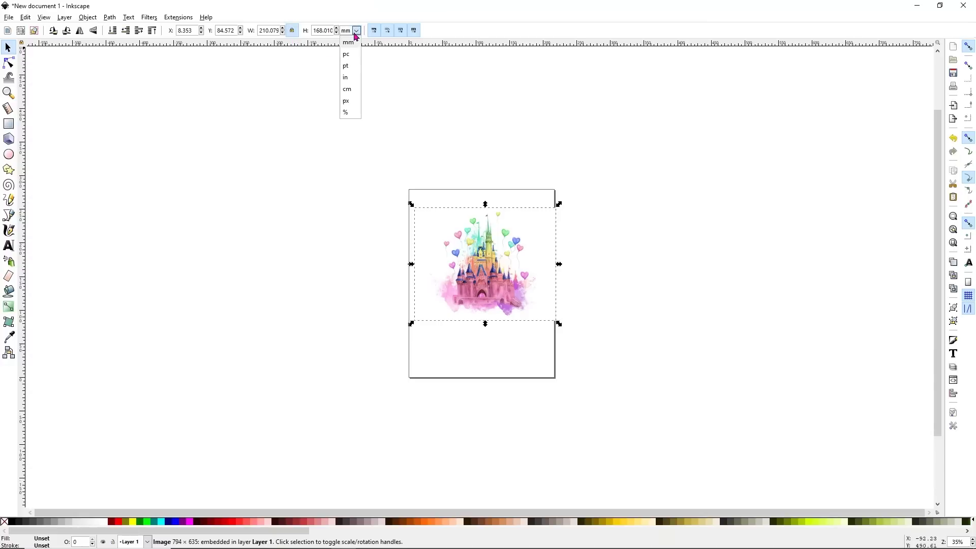
{"action": "left_click", "coordinate": [351, 78]}
{"action": "left_click_drag", "start_coordinate": [278, 31], "coordinate": [250, 31]}
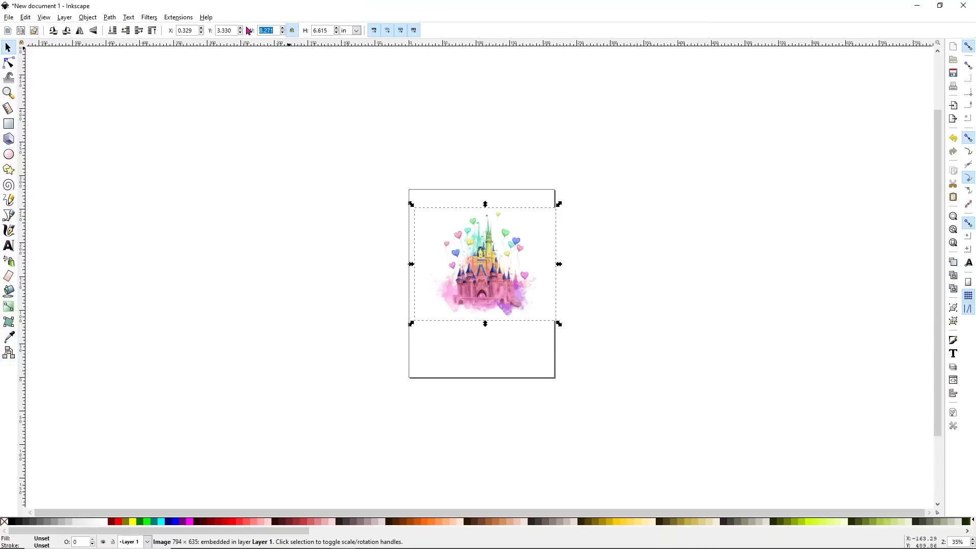
{"action": "type", "text": "5.5"}
{"action": "key", "text": "Return"}
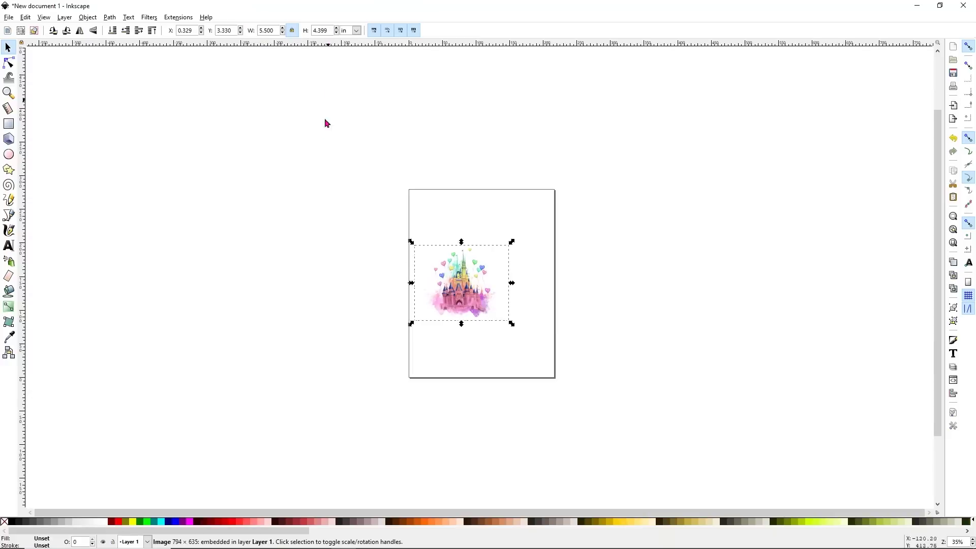
{"action": "left_click_drag", "start_coordinate": [463, 274], "coordinate": [475, 241]}
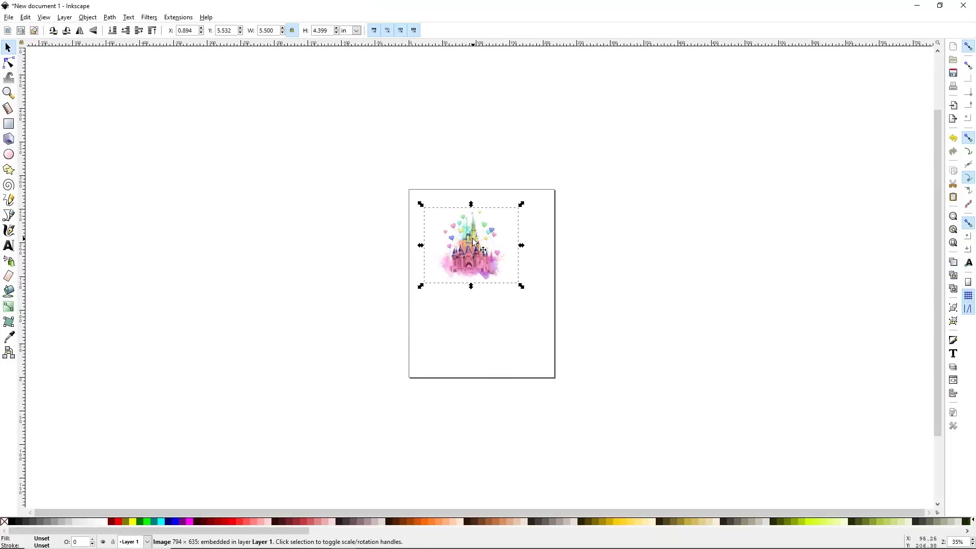
- Add the text "INKSCAPE" in the Americano font beneath the castle and move it up close to the image
{"action": "scroll", "coordinate": [410, 239], "scroll_direction": "up", "scroll_amount": 2, "text": "ctrl"}
{"action": "scroll", "coordinate": [460, 239], "scroll_direction": "up", "scroll_amount": 2, "text": "ctrl"}
{"action": "scroll", "coordinate": [730, 262], "scroll_direction": "down", "scroll_amount": 2}
{"action": "scroll", "coordinate": [730, 262], "scroll_direction": "down", "scroll_amount": 1, "text": "ctrl"}
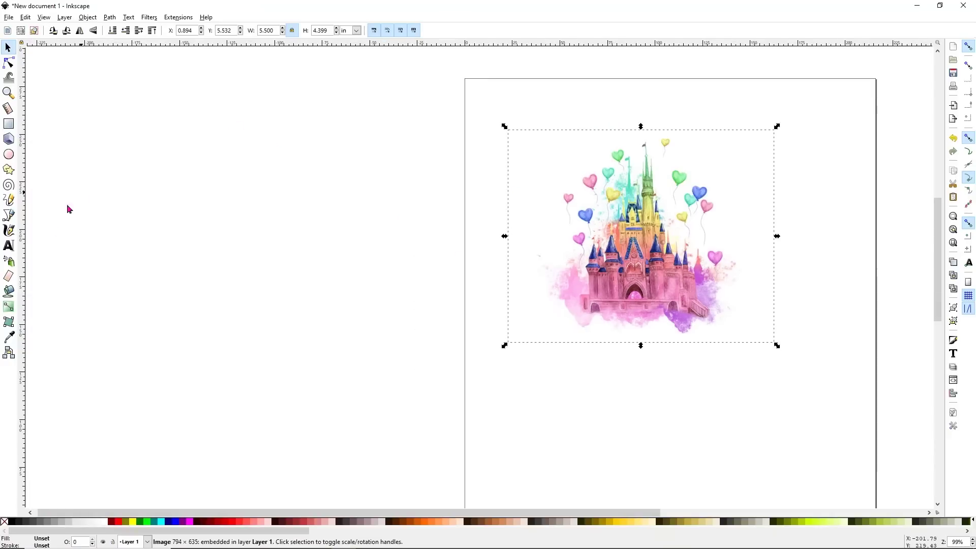
{"action": "left_click", "coordinate": [8, 245]}
{"action": "left_click", "coordinate": [561, 377]}
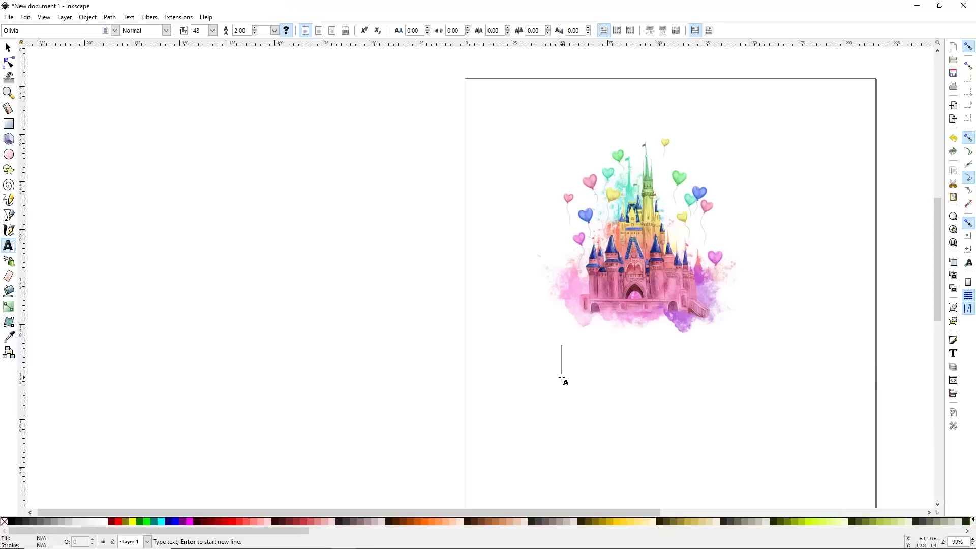
{"action": "type", "text": "INKSCAPE"}
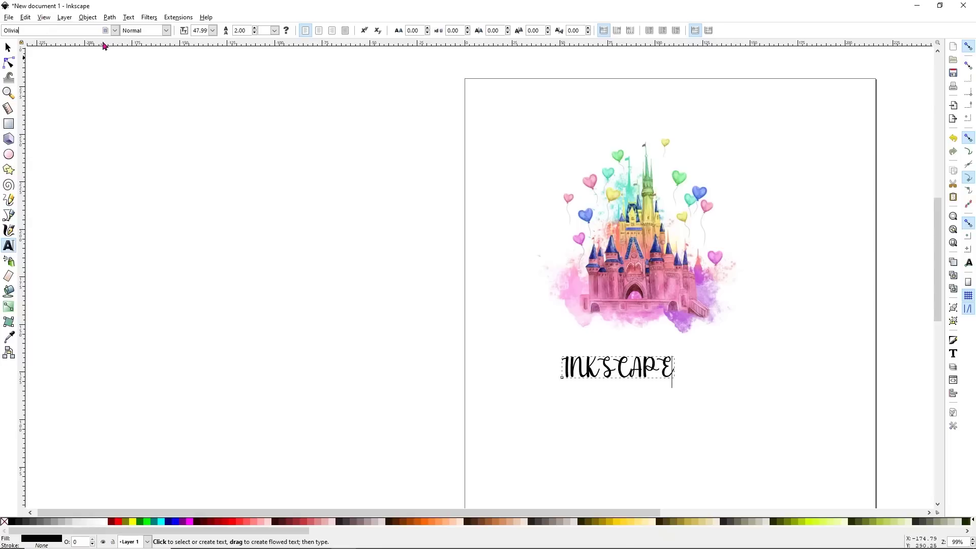
{"action": "left_click", "coordinate": [115, 30]}
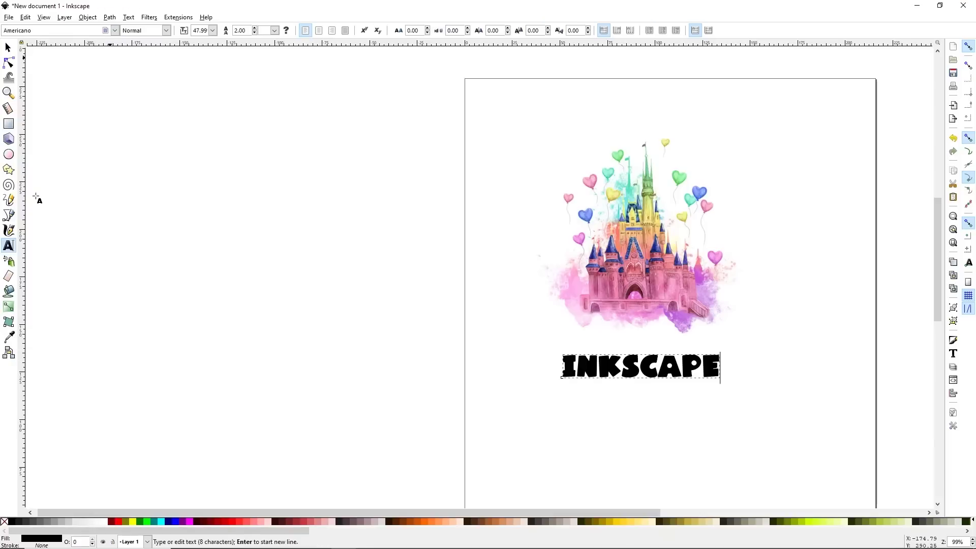
{"action": "left_click", "coordinate": [7, 48]}
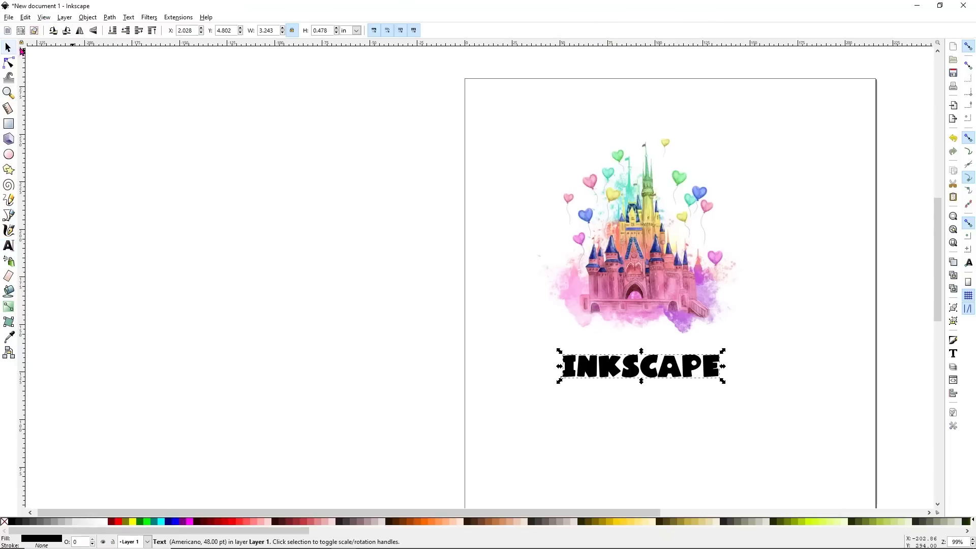
{"action": "left_click_drag", "start_coordinate": [625, 363], "coordinate": [623, 351]}
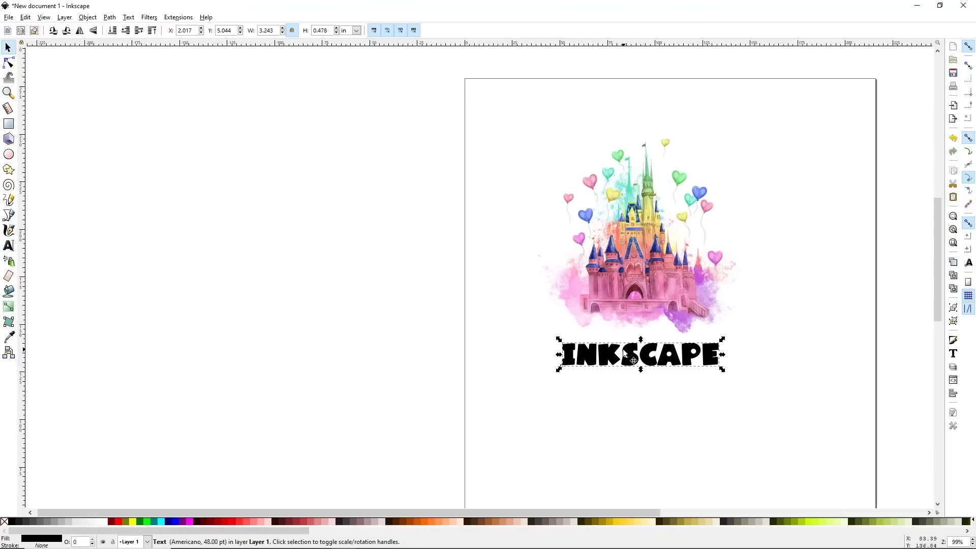
- Select the castle and its text together and flip both horizontally
{"action": "left_click_drag", "start_coordinate": [510, 99], "coordinate": [760, 422]}
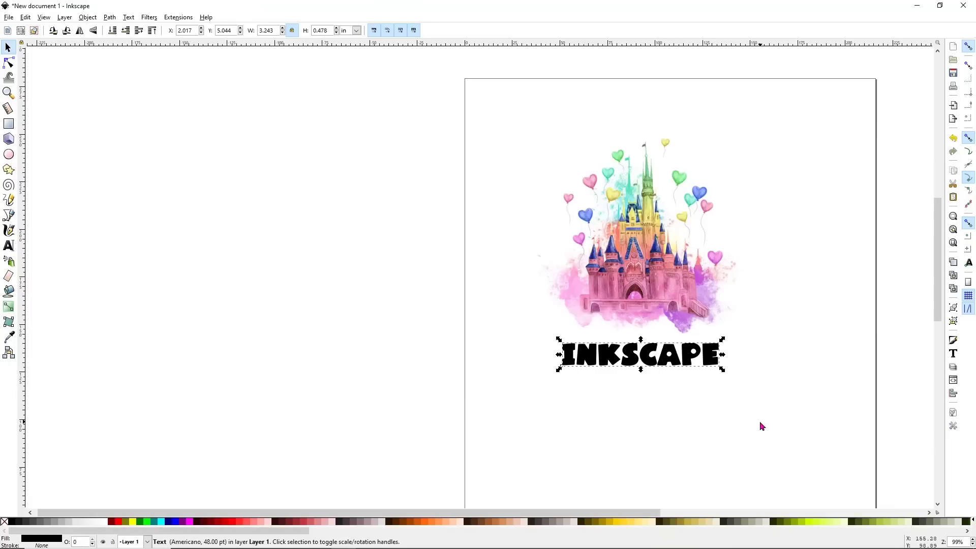
{"action": "left_click", "coordinate": [442, 177]}
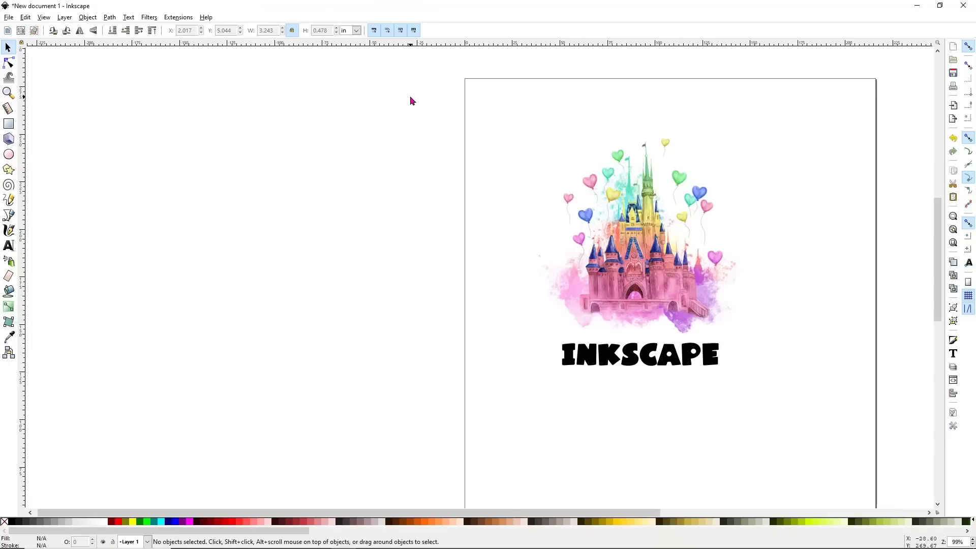
{"action": "left_click_drag", "start_coordinate": [393, 53], "coordinate": [847, 469]}
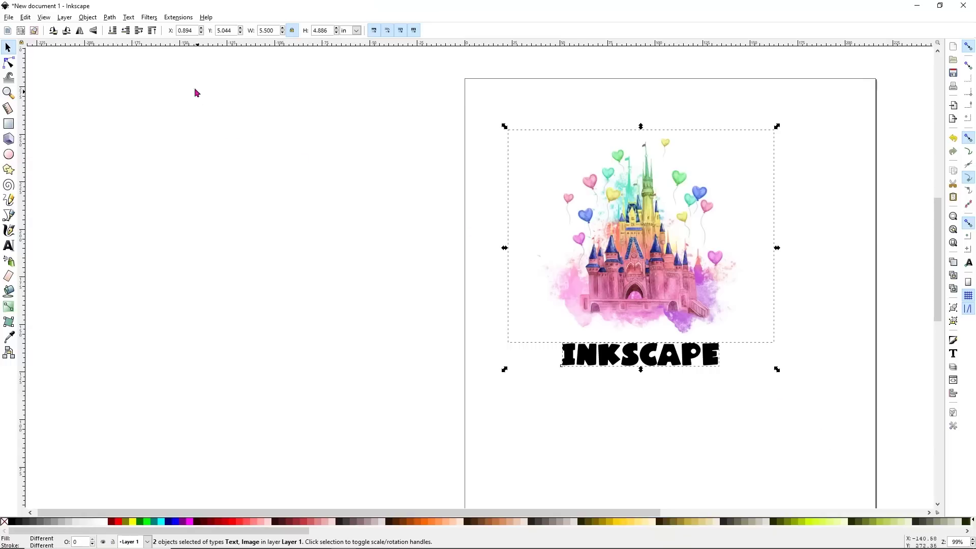
{"action": "left_click", "coordinate": [80, 32]}
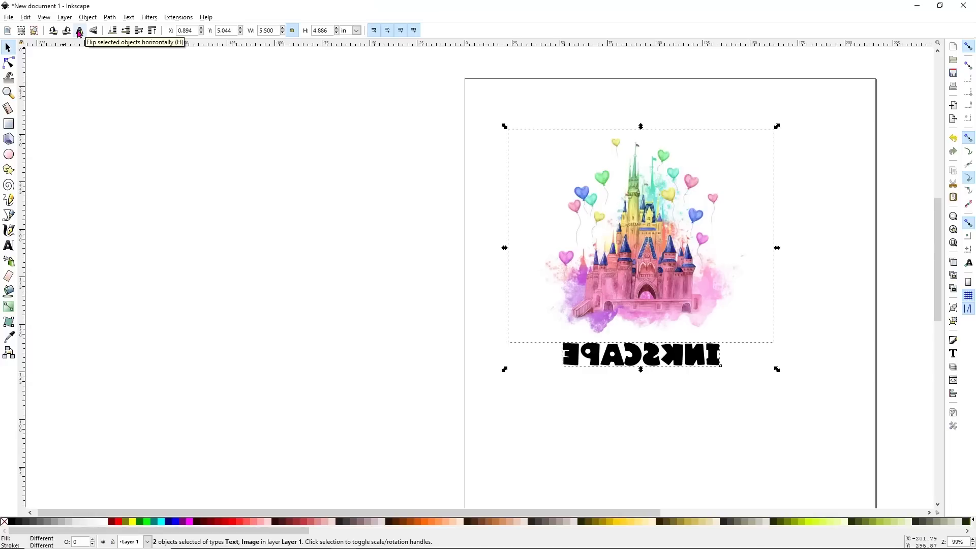
{"action": "left_click", "coordinate": [144, 121]}
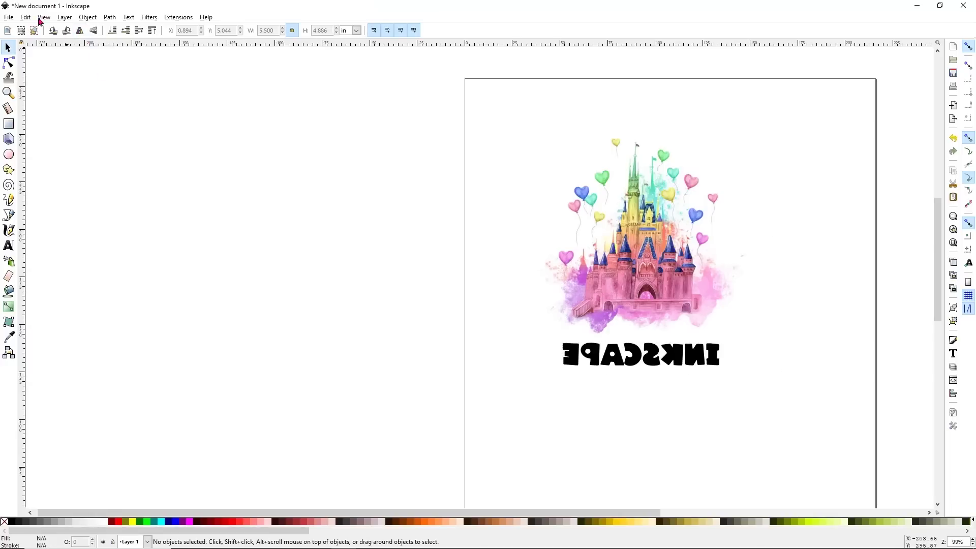
- Start a print job for the mirrored design and choose the ST-4000 Series network printer
{"action": "left_click", "coordinate": [10, 19]}
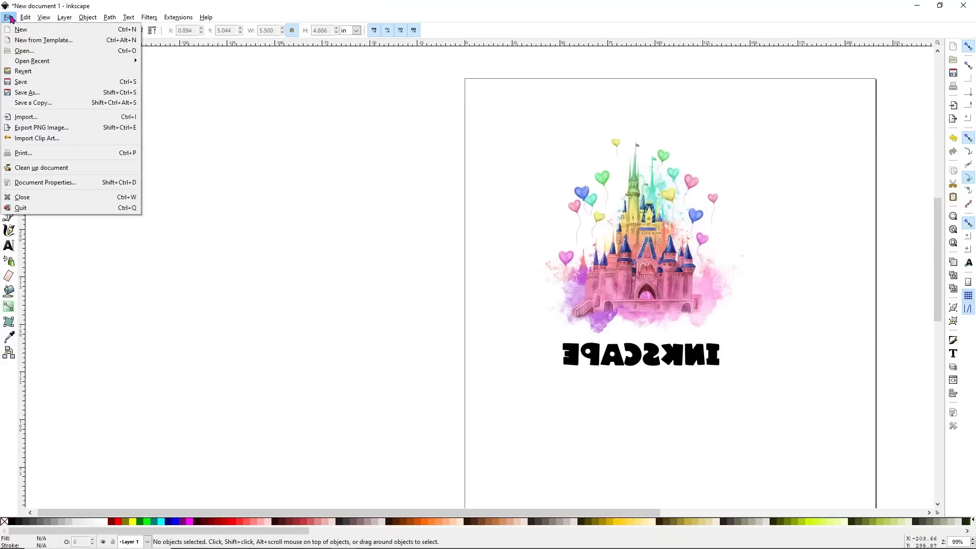
{"action": "left_click", "coordinate": [32, 154]}
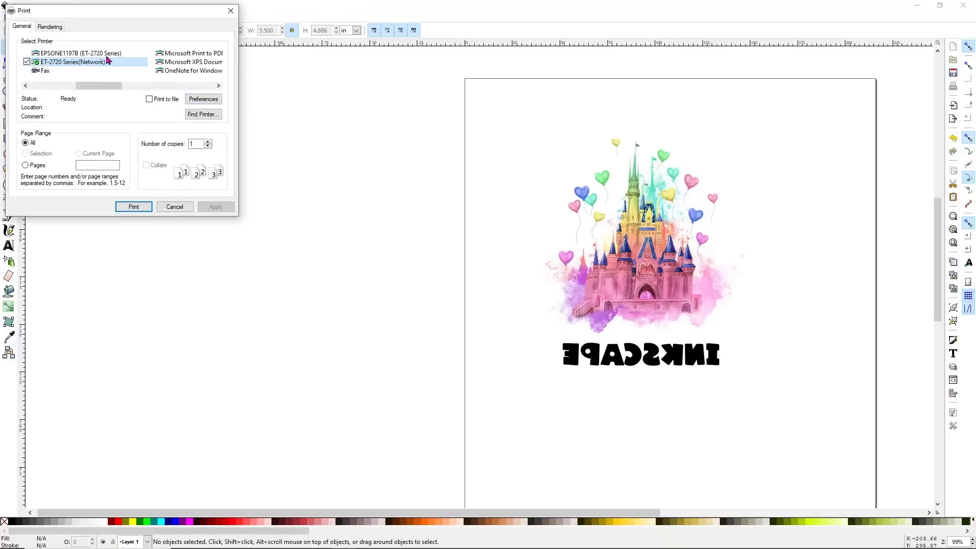
{"action": "left_click_drag", "start_coordinate": [93, 91], "coordinate": [139, 90]}
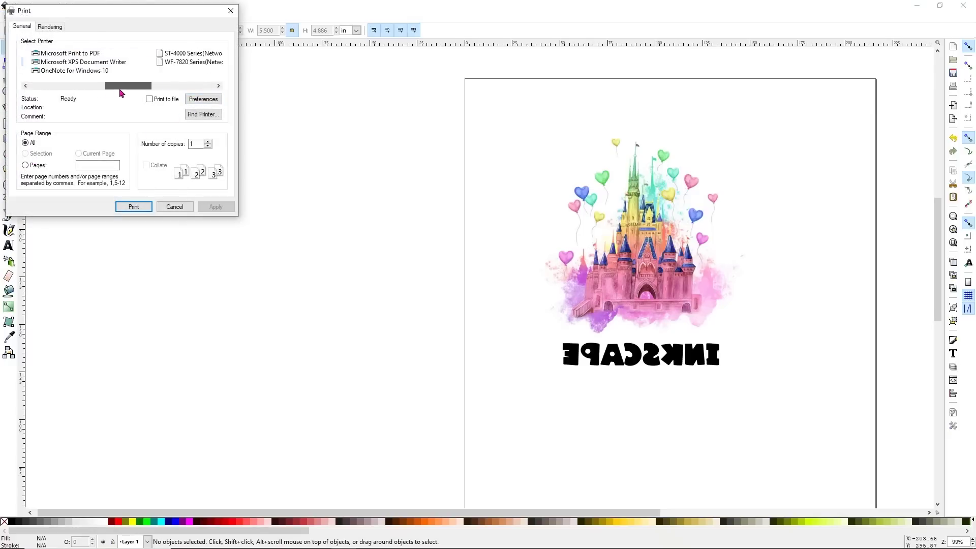
{"action": "left_click", "coordinate": [181, 57]}
- Set the printer preferences to Premium Presentation Paper Matte and High quality, turn off Mirror Image, and accept them
{"action": "left_click", "coordinate": [209, 100]}
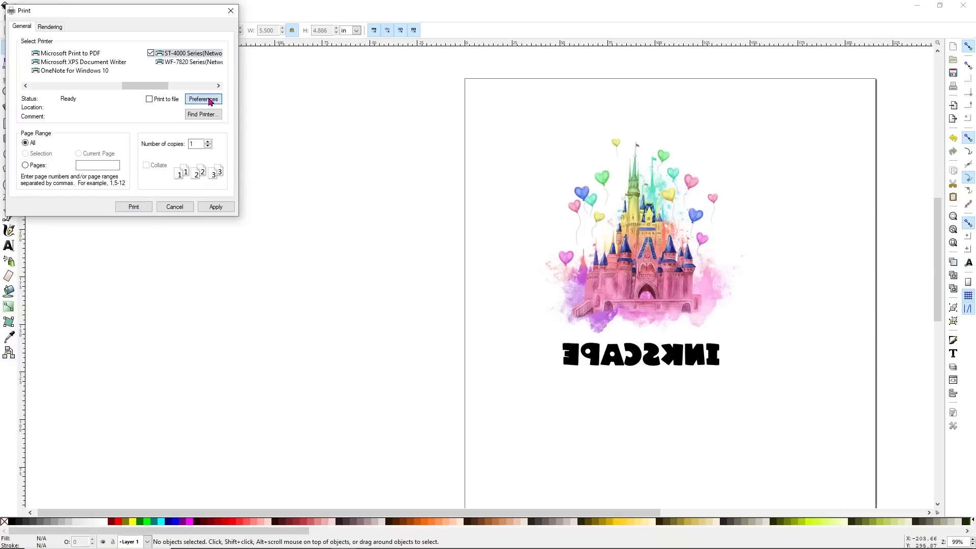
{"action": "left_click", "coordinate": [211, 136]}
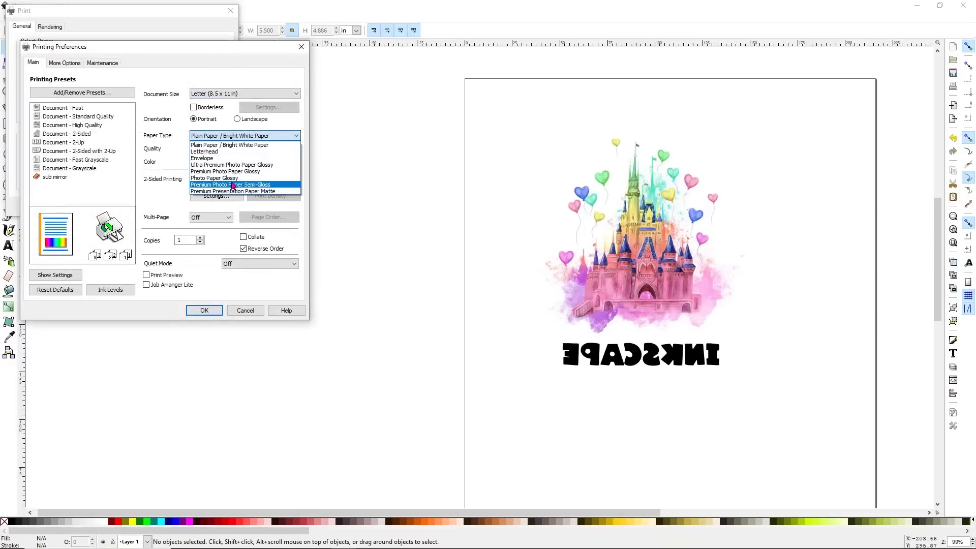
{"action": "left_click", "coordinate": [238, 192]}
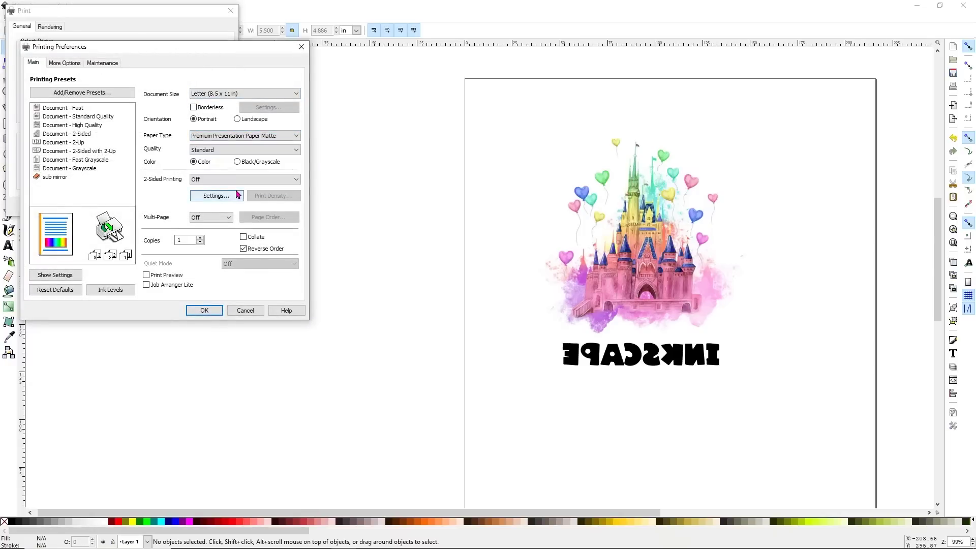
{"action": "left_click", "coordinate": [224, 149]}
{"action": "left_click", "coordinate": [217, 166]}
{"action": "left_click", "coordinate": [65, 63]}
{"action": "left_click", "coordinate": [167, 248]}
{"action": "left_click", "coordinate": [208, 310]}
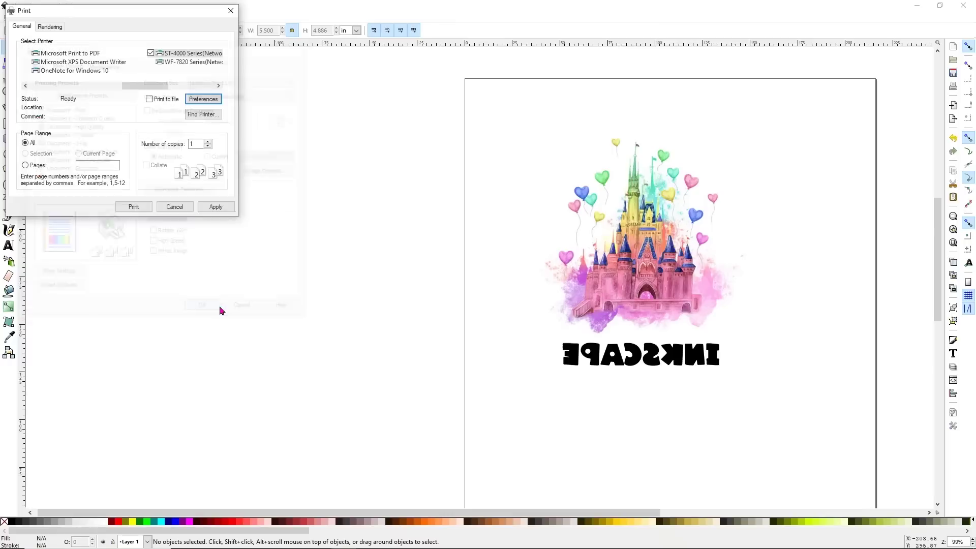